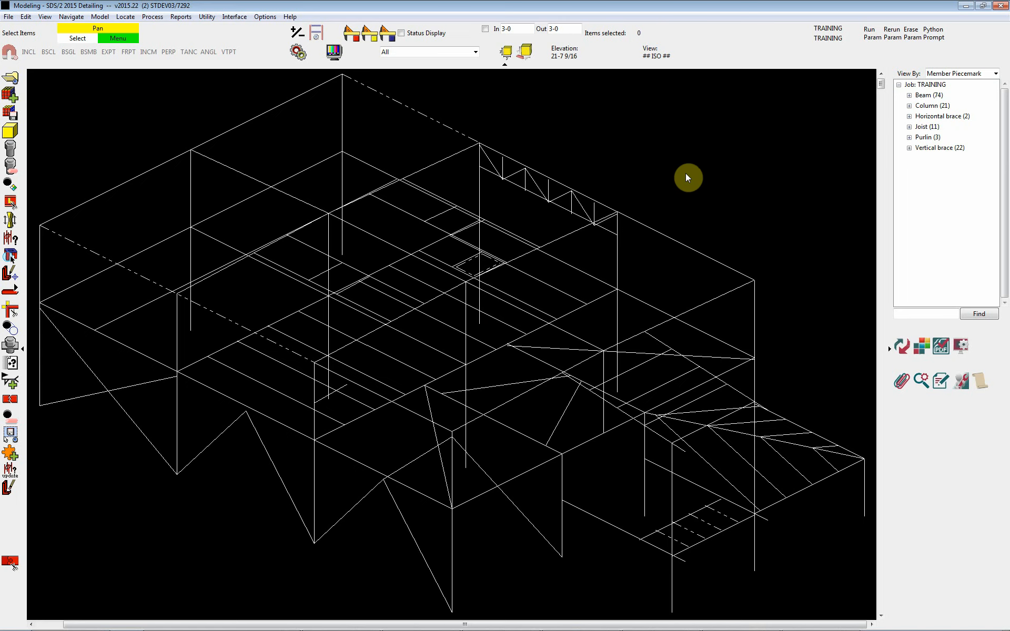
Open the piecemarking setup from the drawing log's setup options.
{"action": "left_click", "coordinate": [960, 348]}
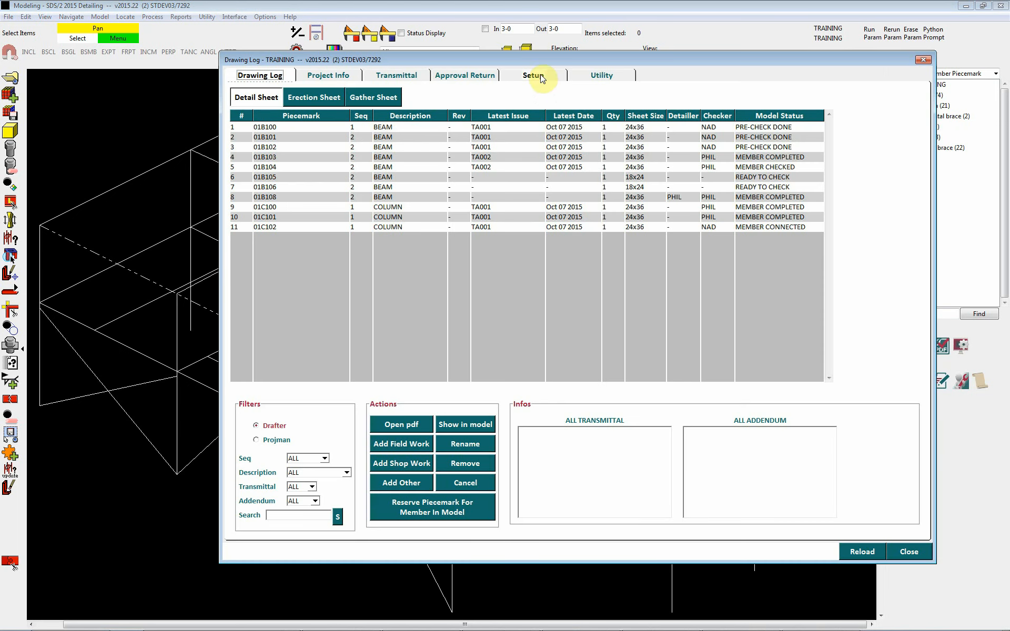
{"action": "left_click", "coordinate": [532, 75]}
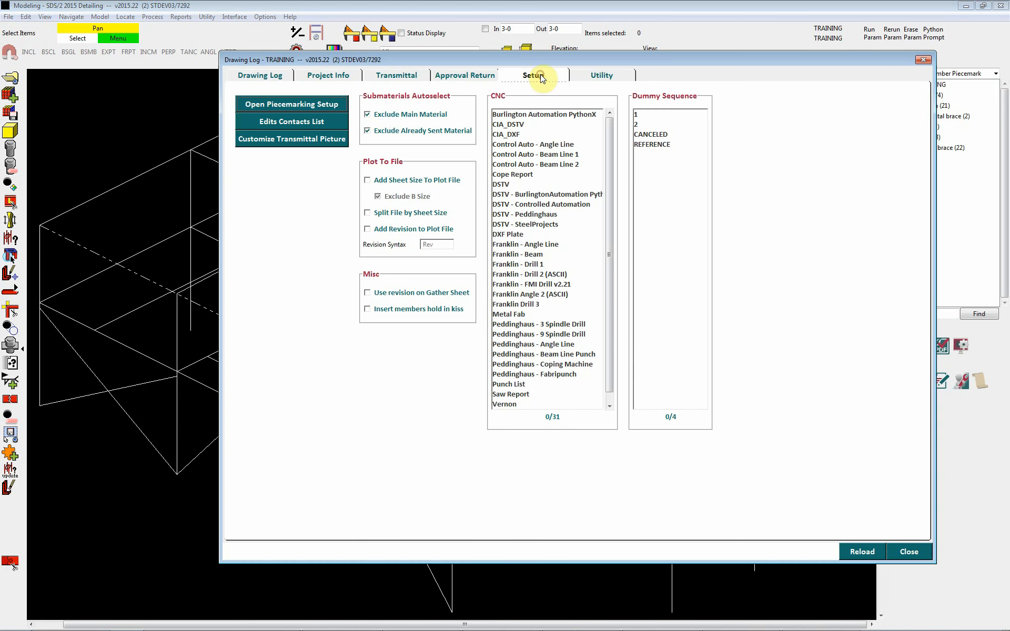
{"action": "left_click", "coordinate": [333, 105]}
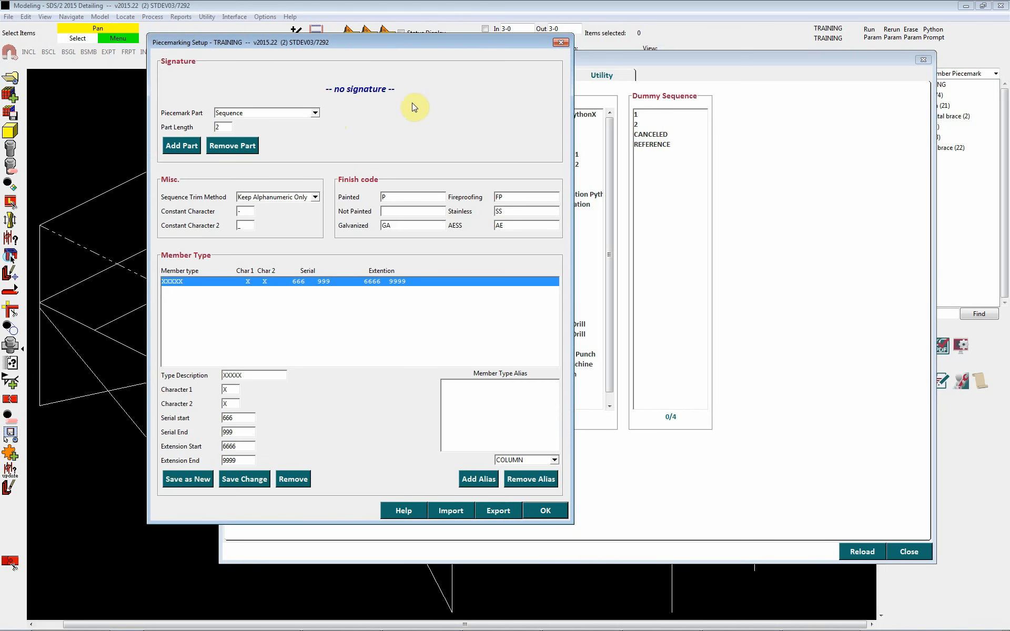
Add a Sequence part with a length of 2 to the piecemark signature.
{"action": "left_click", "coordinate": [315, 112]}
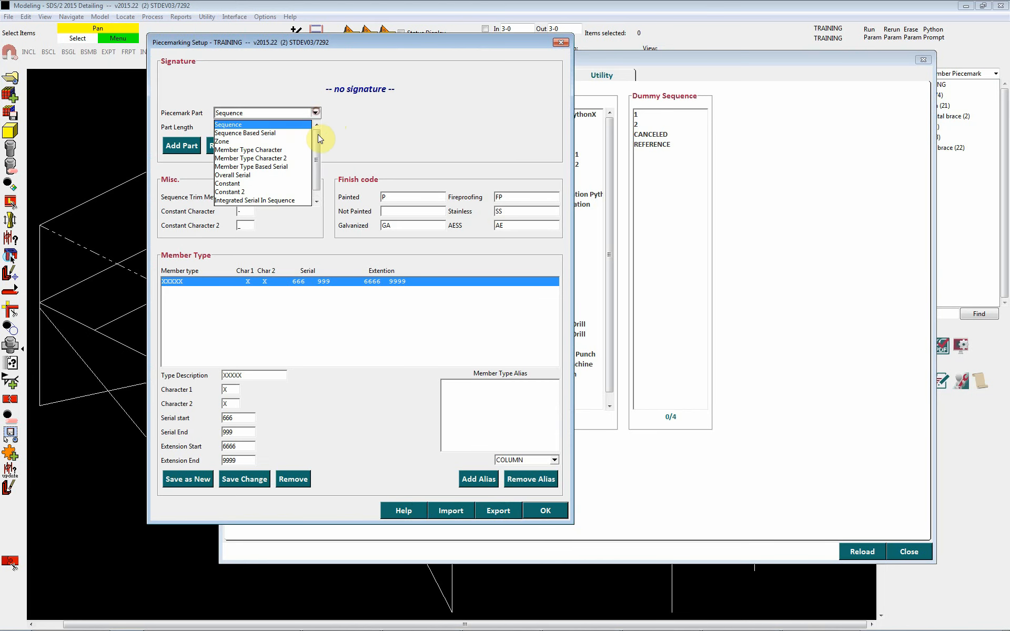
{"action": "left_click", "coordinate": [315, 113]}
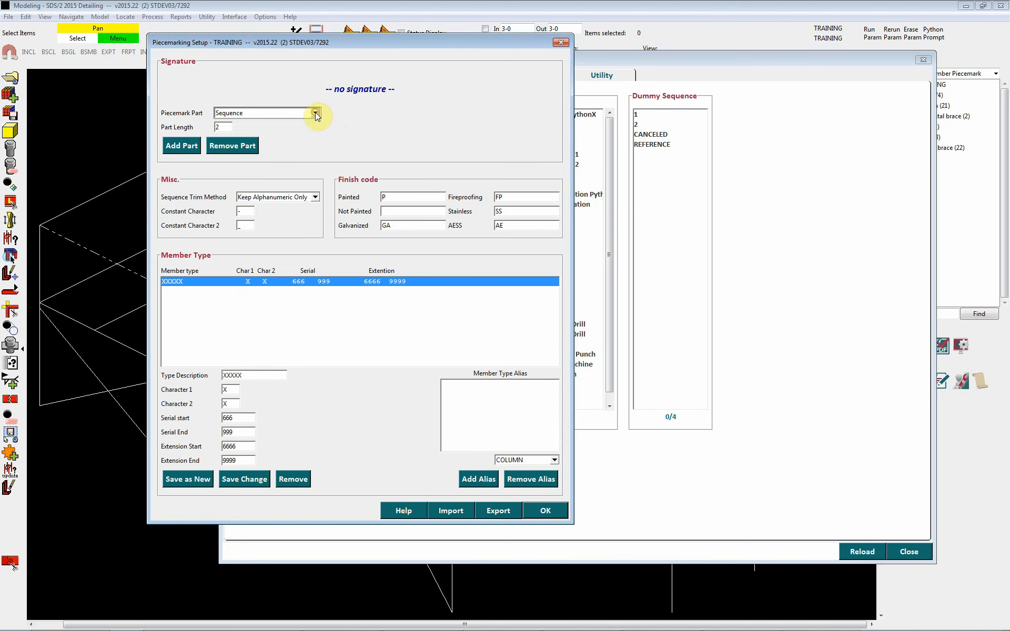
{"action": "left_click", "coordinate": [226, 127]}
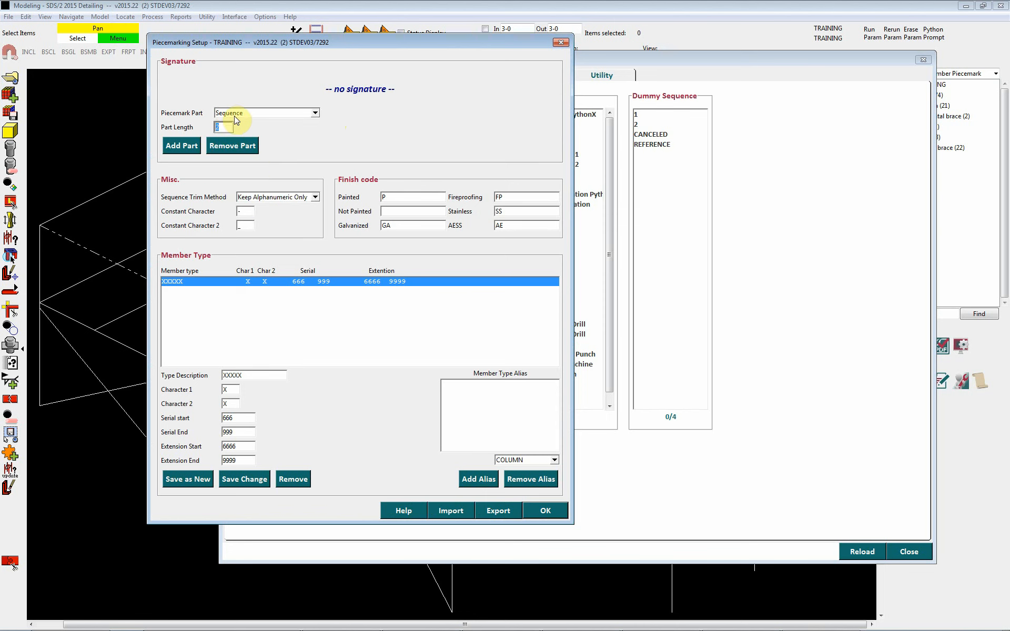
{"action": "left_click", "coordinate": [197, 144]}
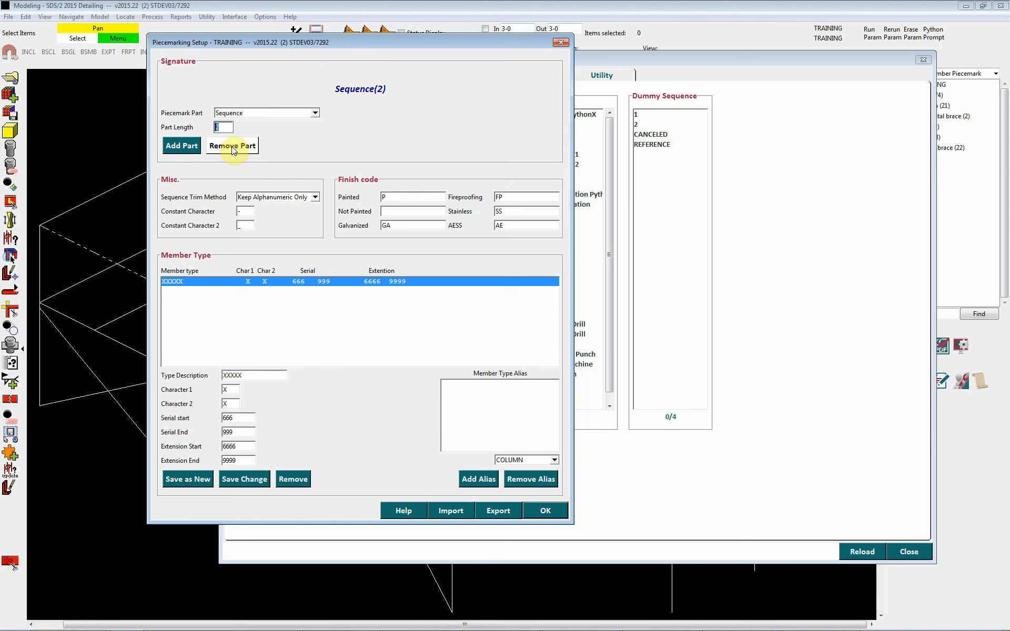
{"action": "left_click", "coordinate": [232, 148]}
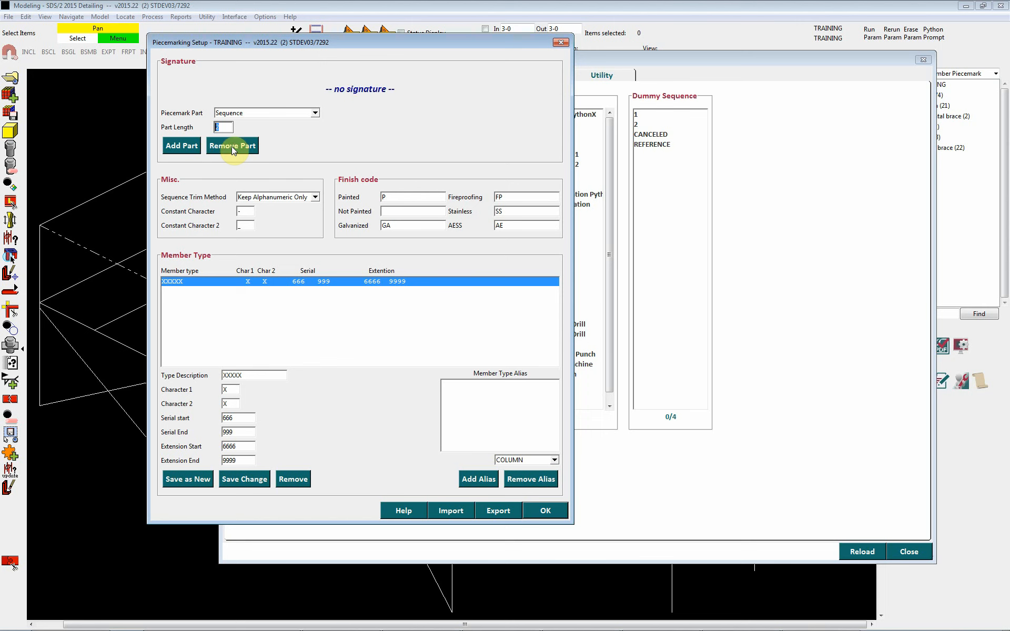
{"action": "left_click", "coordinate": [188, 145]}
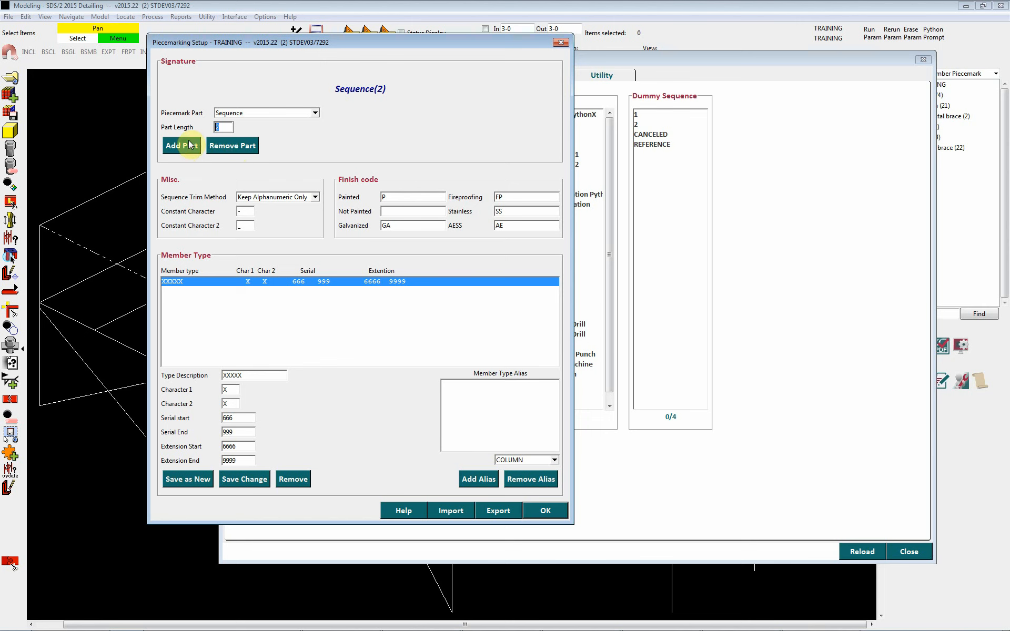
Add the Member Type Character part to the piecemark signature after the sequence part.
{"action": "left_click", "coordinate": [312, 112]}
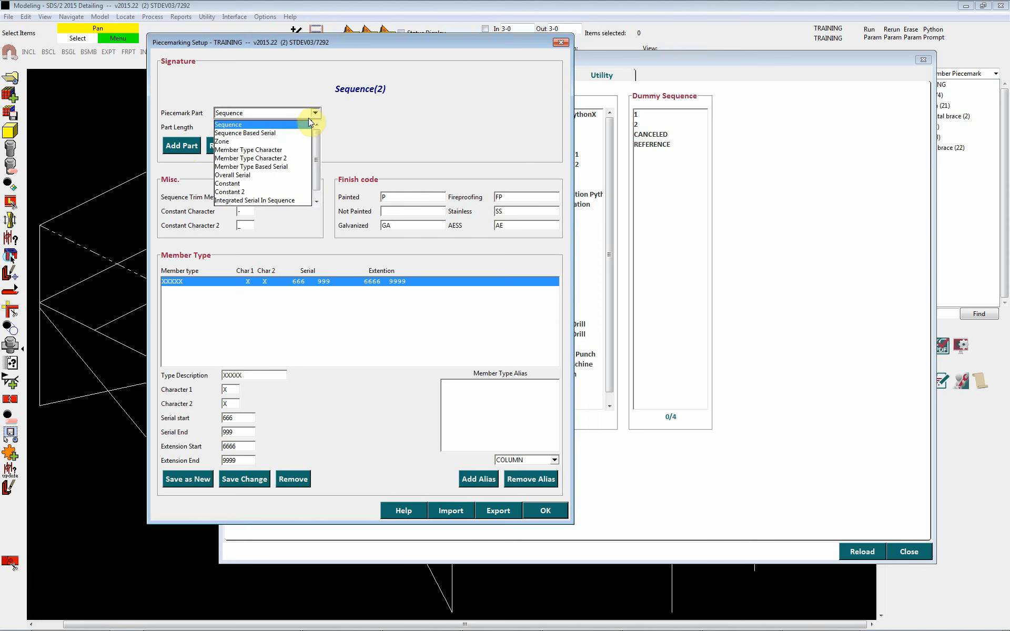
{"action": "left_click", "coordinate": [297, 150]}
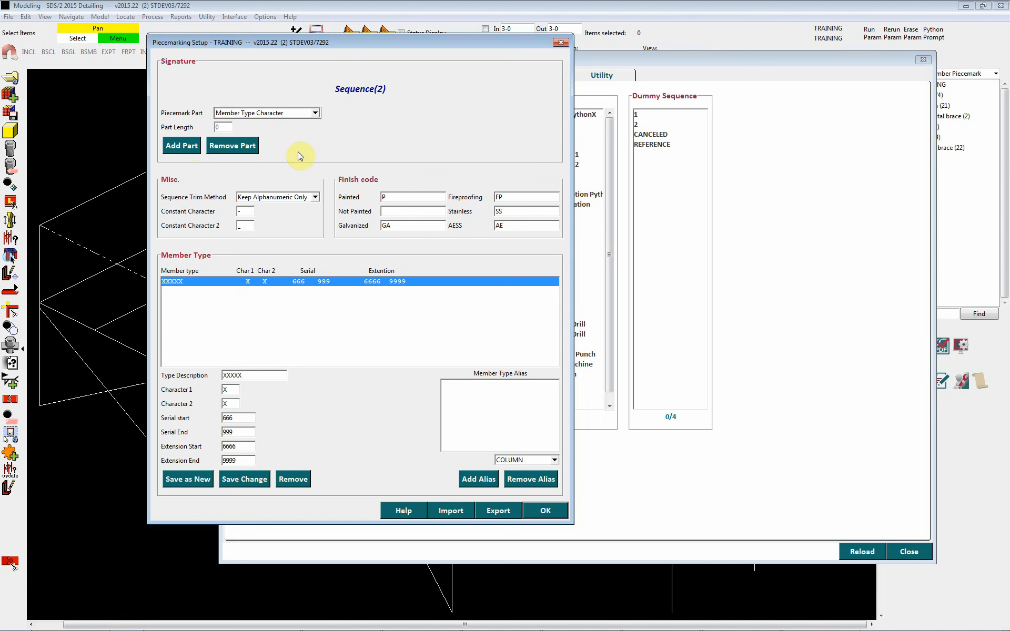
{"action": "left_click", "coordinate": [189, 150]}
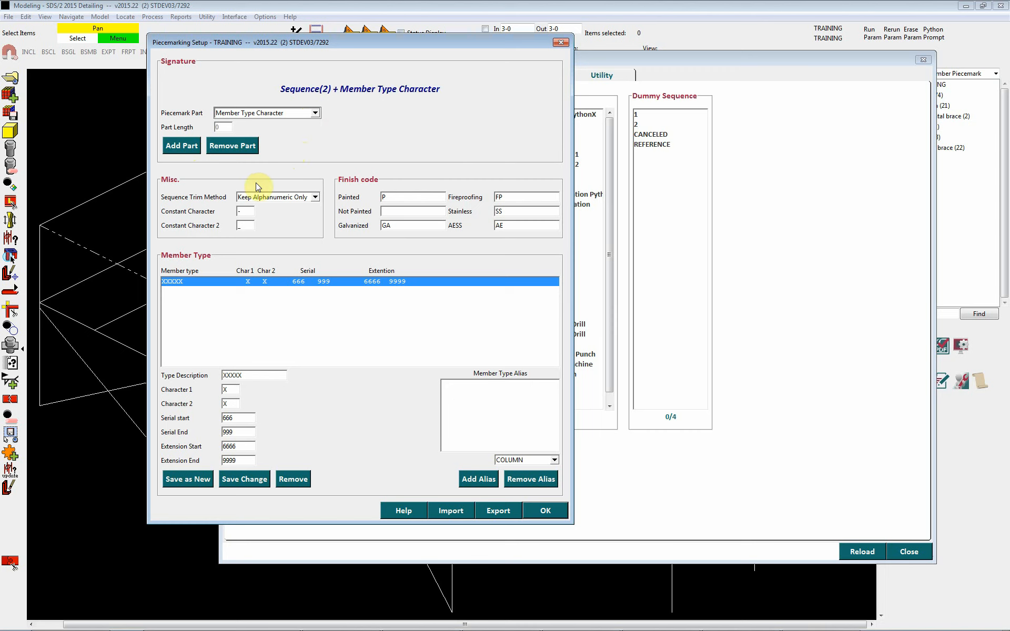
Examine the sequence trim methods and the available piecemark parts, including the constant, finish code and member type character options.
{"action": "left_click", "coordinate": [316, 200]}
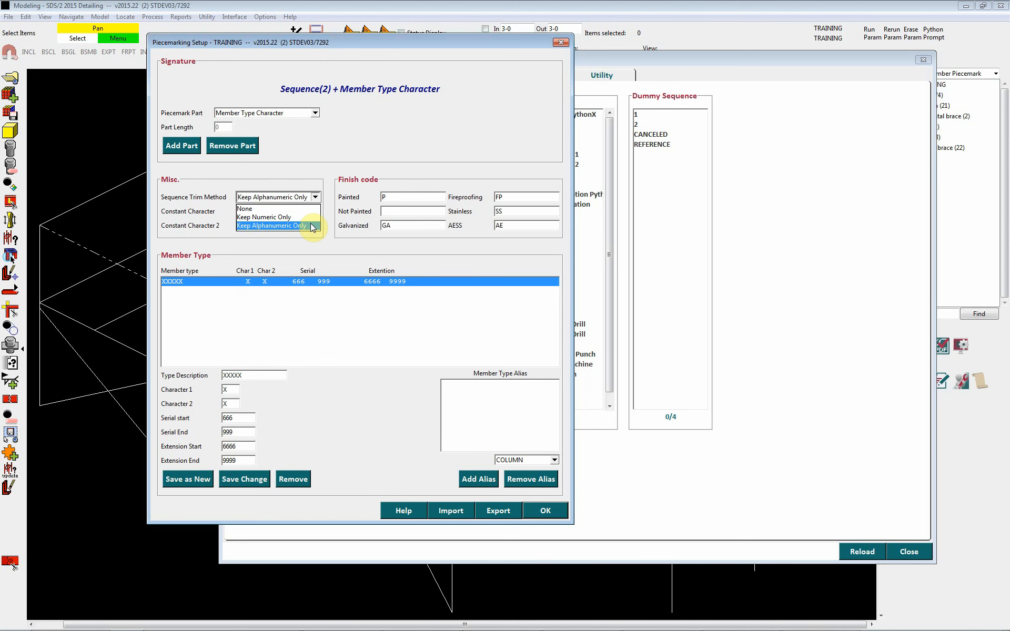
{"action": "left_click", "coordinate": [315, 199]}
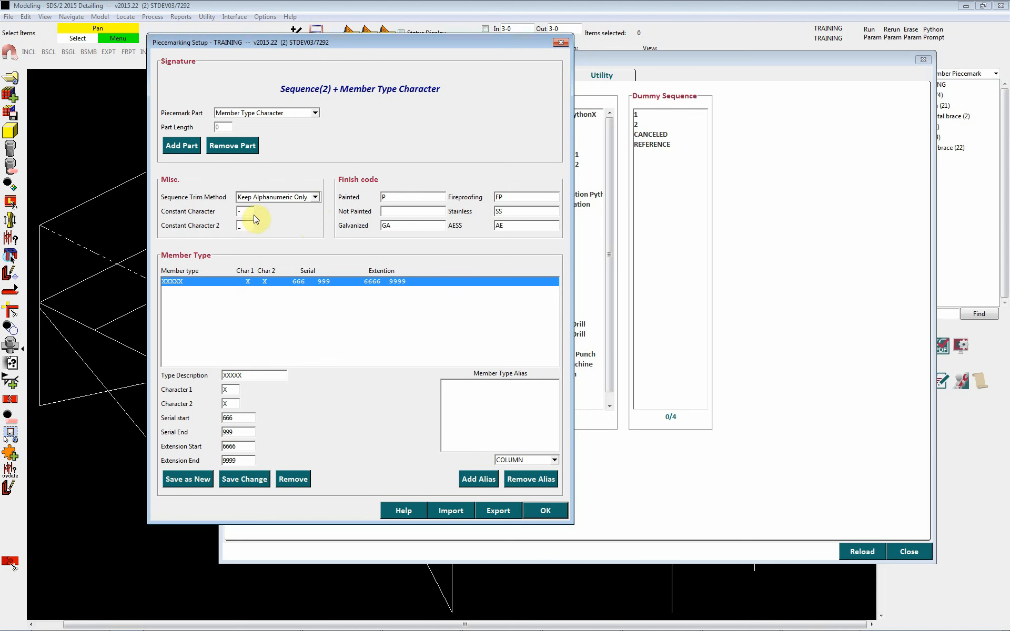
{"action": "left_click", "coordinate": [316, 113]}
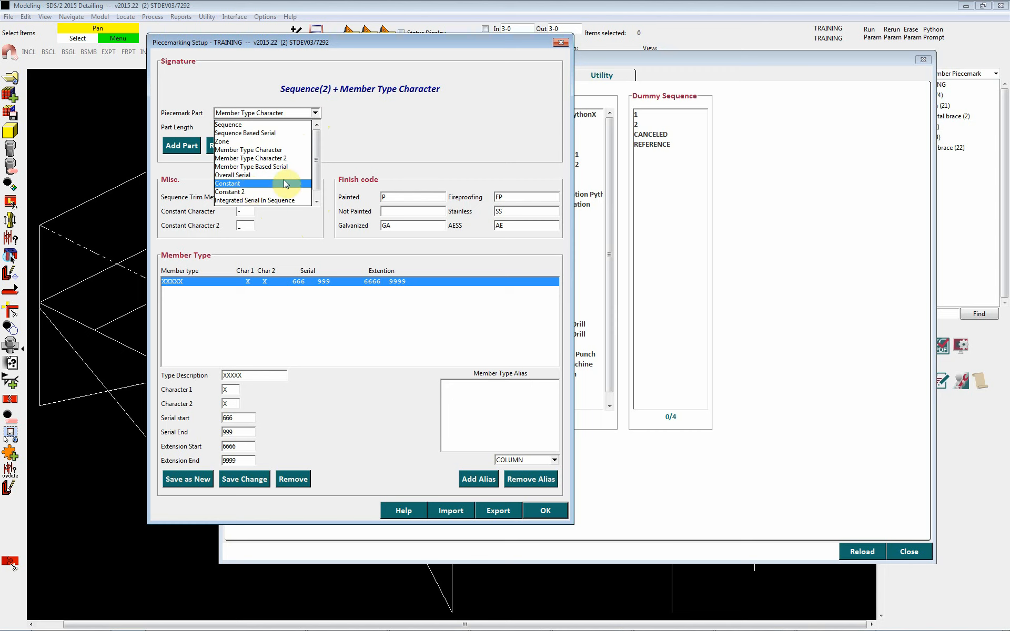
{"action": "left_click", "coordinate": [315, 113]}
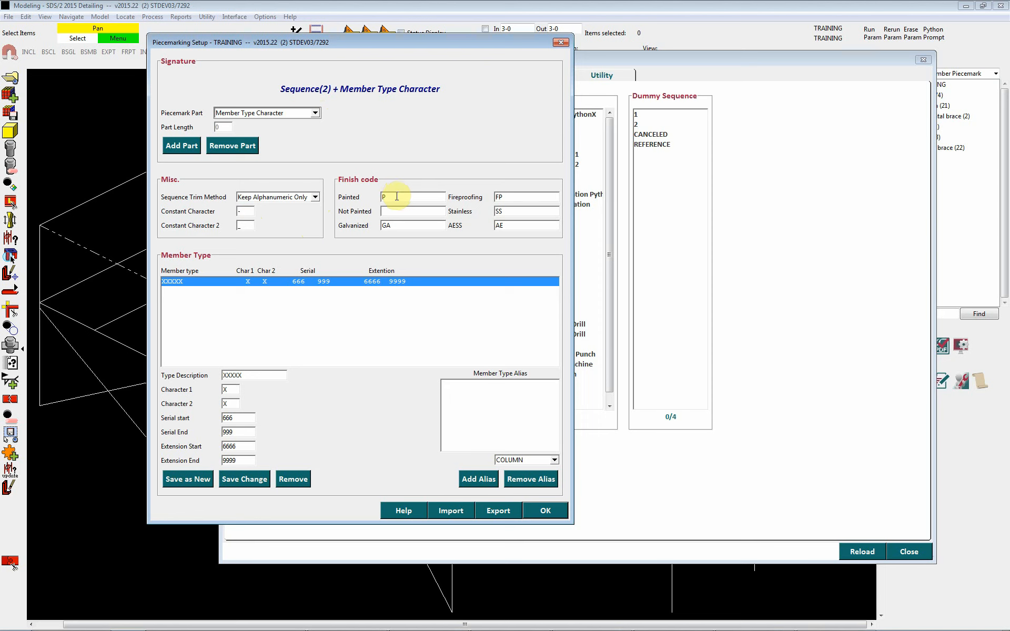
{"action": "left_click", "coordinate": [316, 113]}
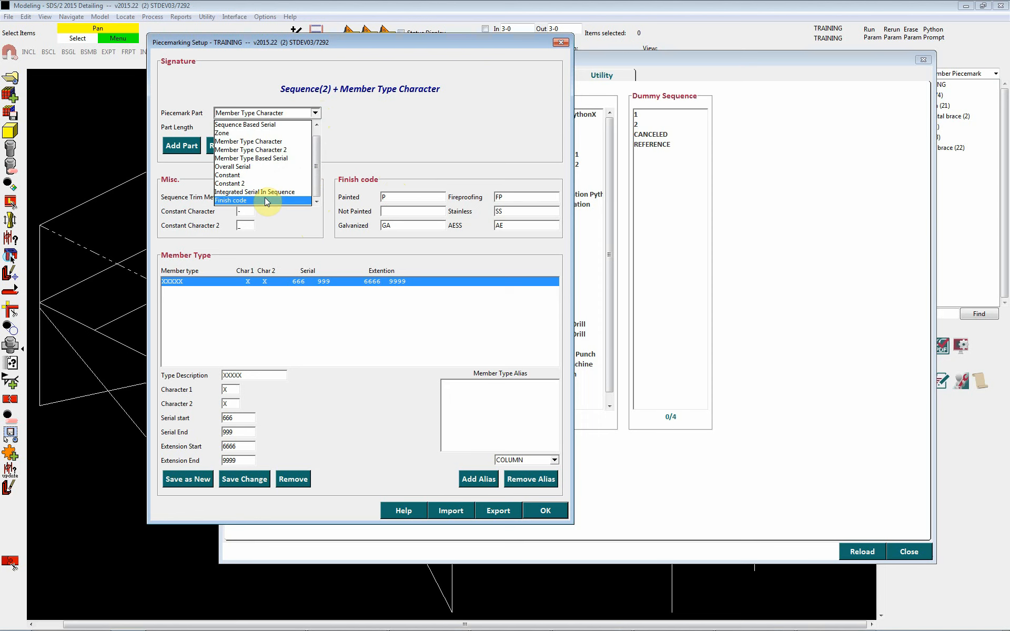
{"action": "left_click", "coordinate": [315, 113]}
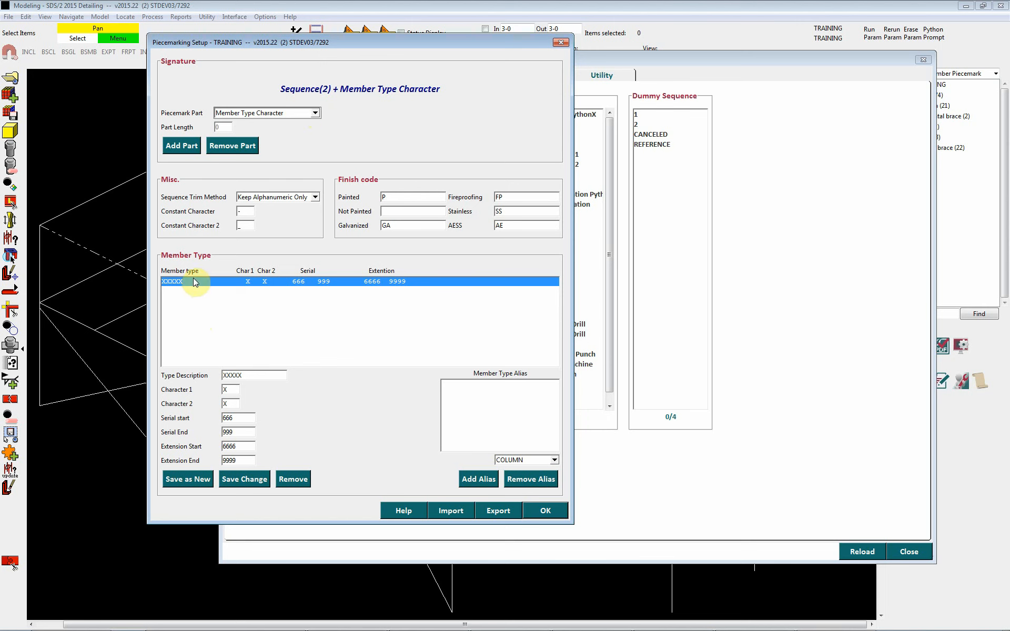
{"action": "left_click", "coordinate": [315, 113]}
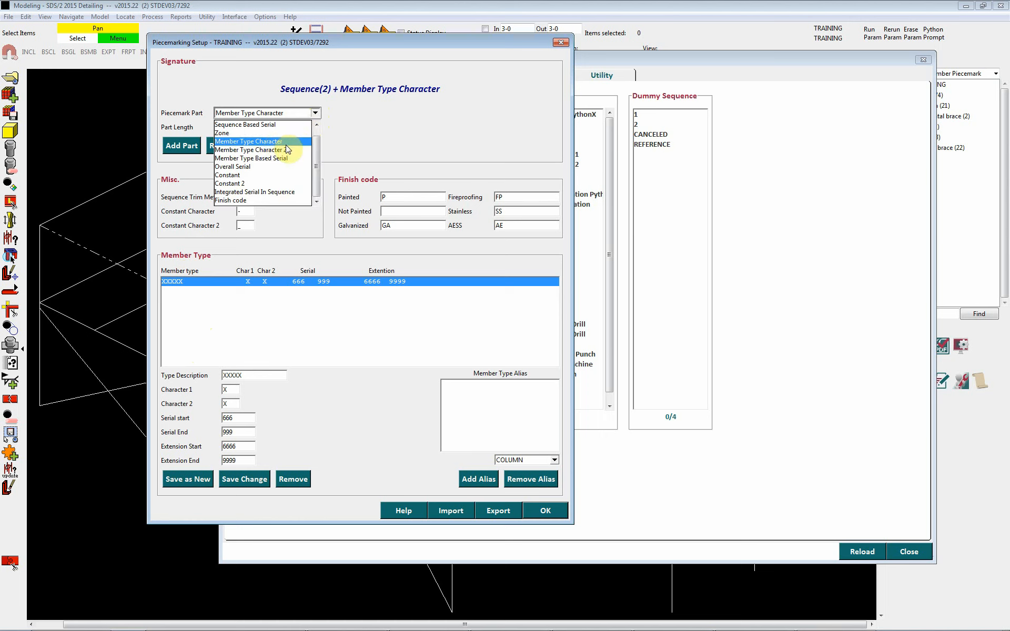
{"action": "left_click", "coordinate": [315, 113]}
Change the placeholder member type to BEAM with character 1 set to B and serial start 1, saving the change.
{"action": "double_click", "coordinate": [255, 374]}
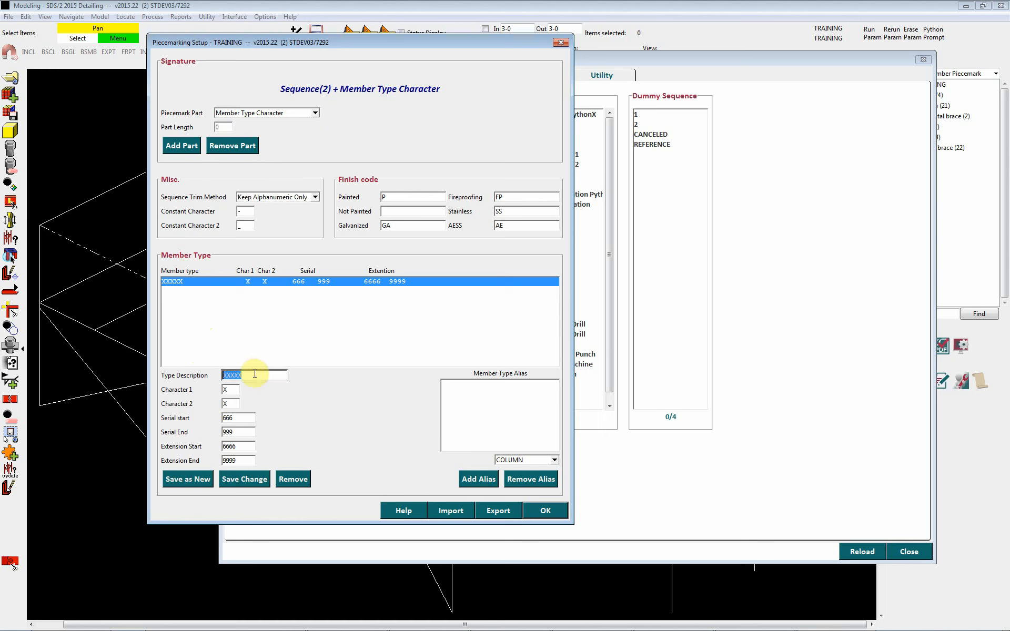
{"action": "type", "text": "BEAM"}
{"action": "key", "text": "Tab"}
{"action": "type", "text": "B"}
{"action": "key", "text": "Tab"}
{"action": "key", "text": "Tab"}
{"action": "type", "text": "1"}
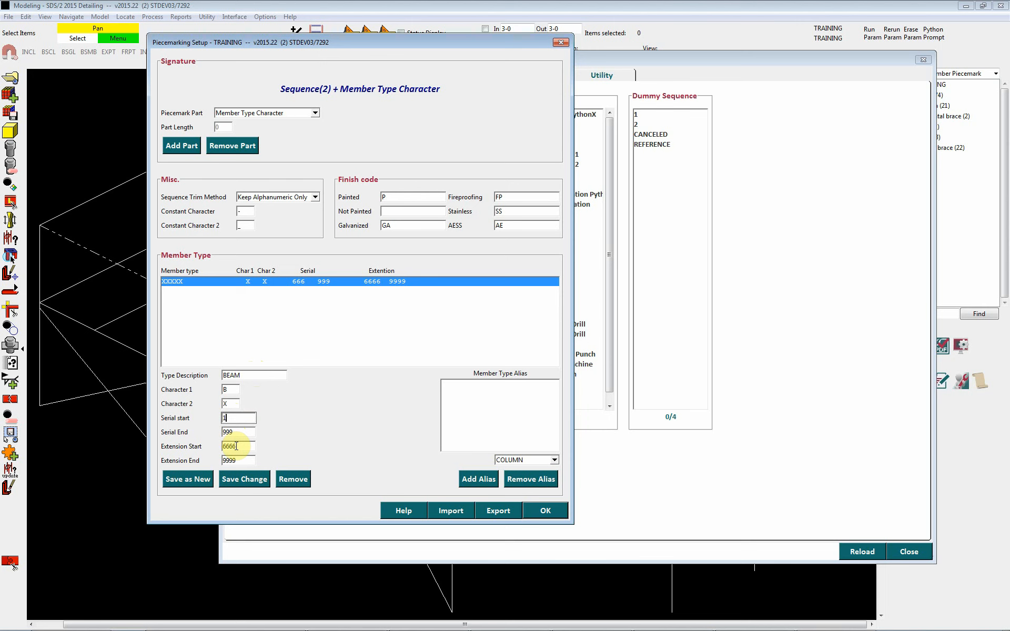
{"action": "left_click", "coordinate": [242, 481]}
Save a new member type named COLUMN with C as its first character.
{"action": "double_click", "coordinate": [253, 375]}
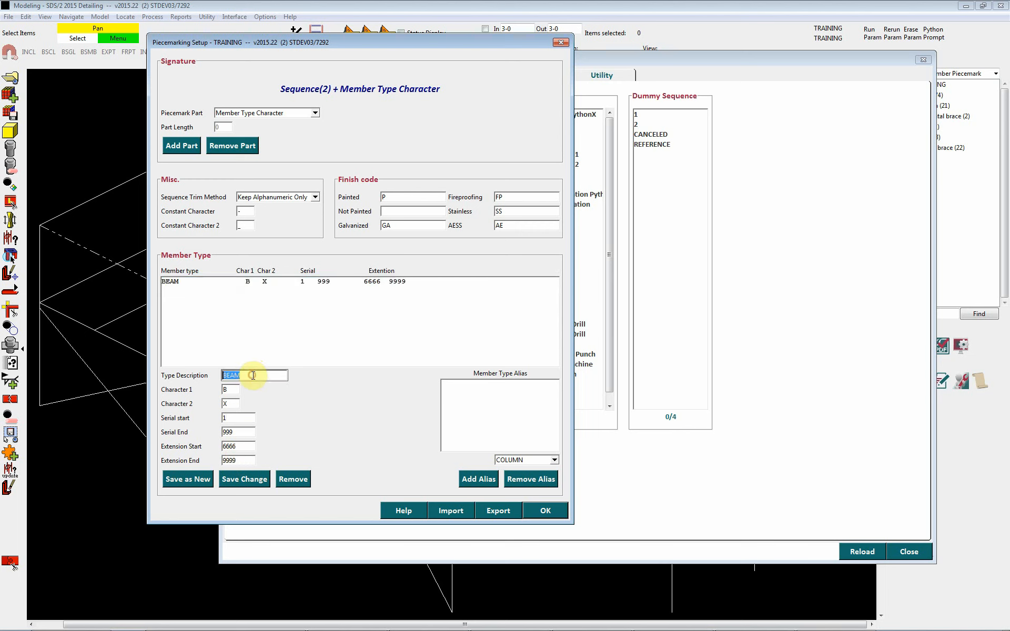
{"action": "type", "text": "COLUMN"}
{"action": "key", "text": "Tab"}
{"action": "type", "text": "C"}
{"action": "left_click", "coordinate": [188, 478]}
Save a new member type named VERTICAL BRACE with VB as its first character code.
{"action": "double_click", "coordinate": [260, 377]}
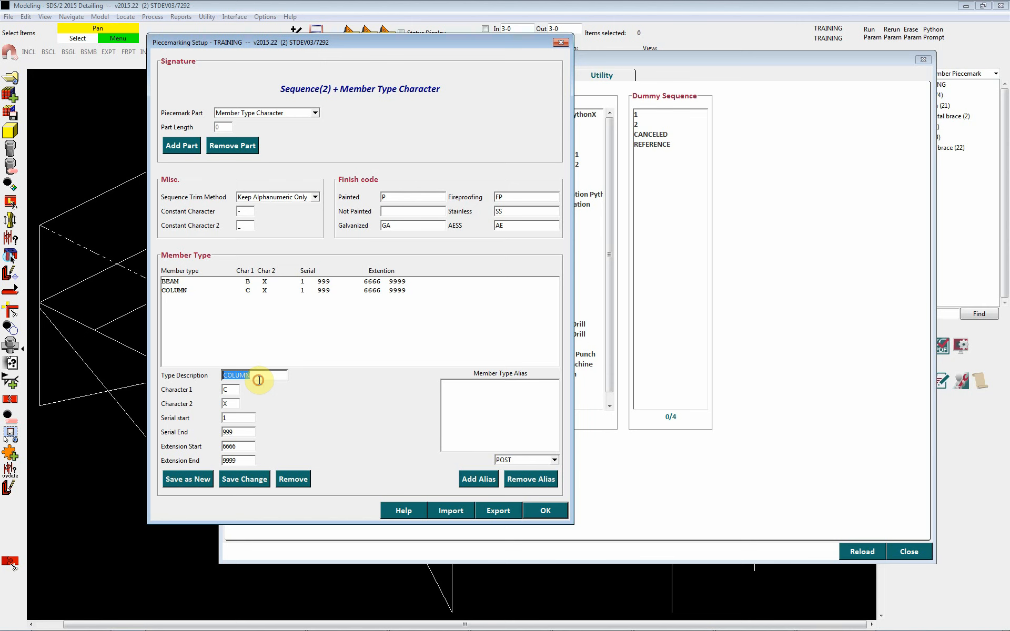
{"action": "type", "text": "VERTICAL BRACE"}
{"action": "key", "text": "Tab"}
{"action": "type", "text": "VB"}
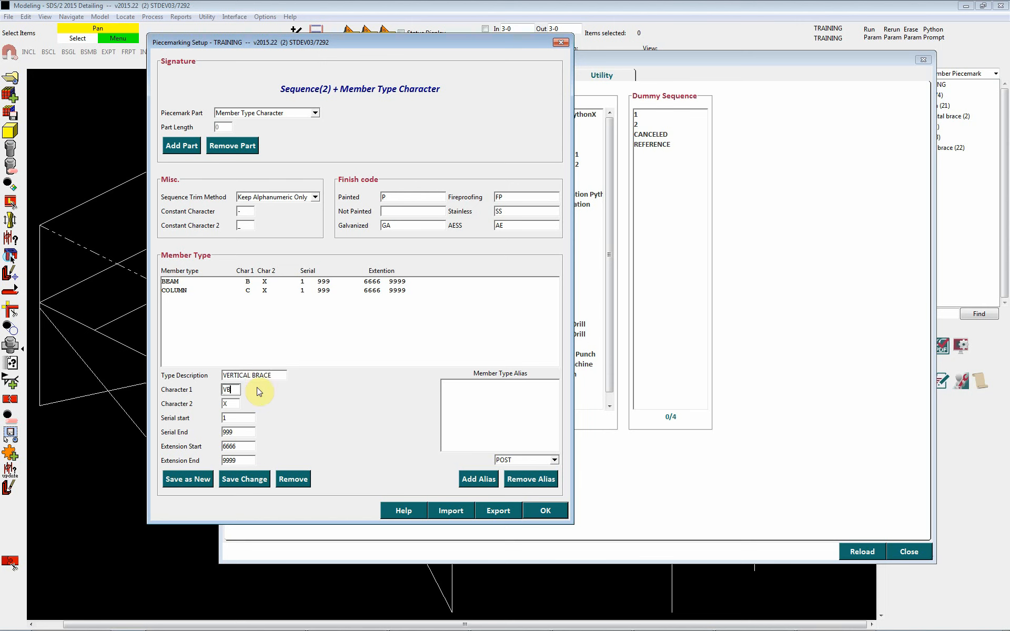
{"action": "left_click", "coordinate": [188, 478]}
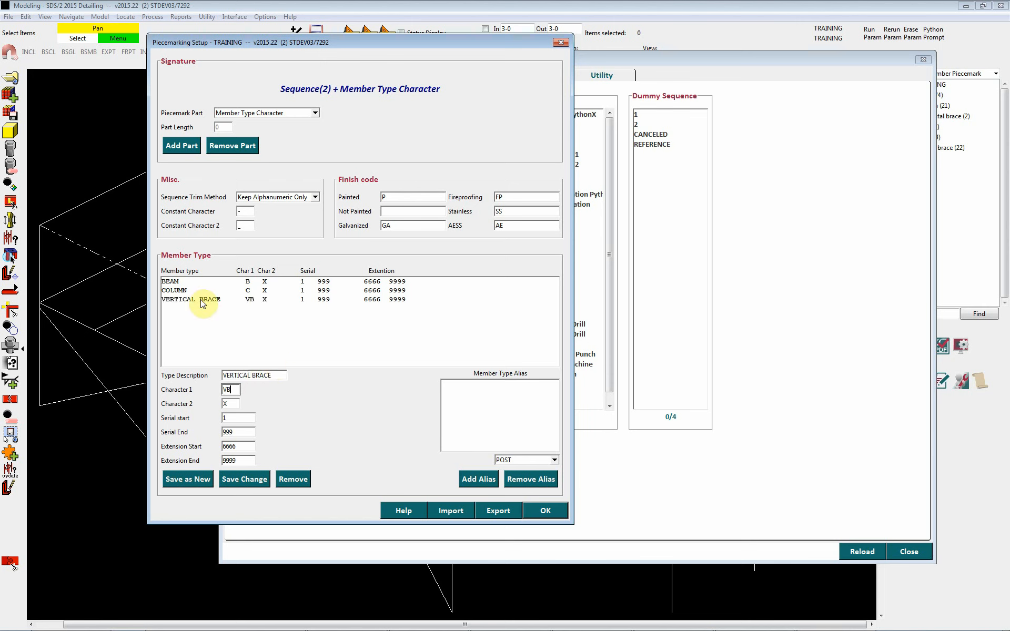
Add the aliases POST, HANGER and HORIZONTAL BRACE to the COLUMN member type, and remove the HORIZONTAL BRACE alias again.
{"action": "left_click", "coordinate": [554, 459]}
{"action": "left_click", "coordinate": [509, 460]}
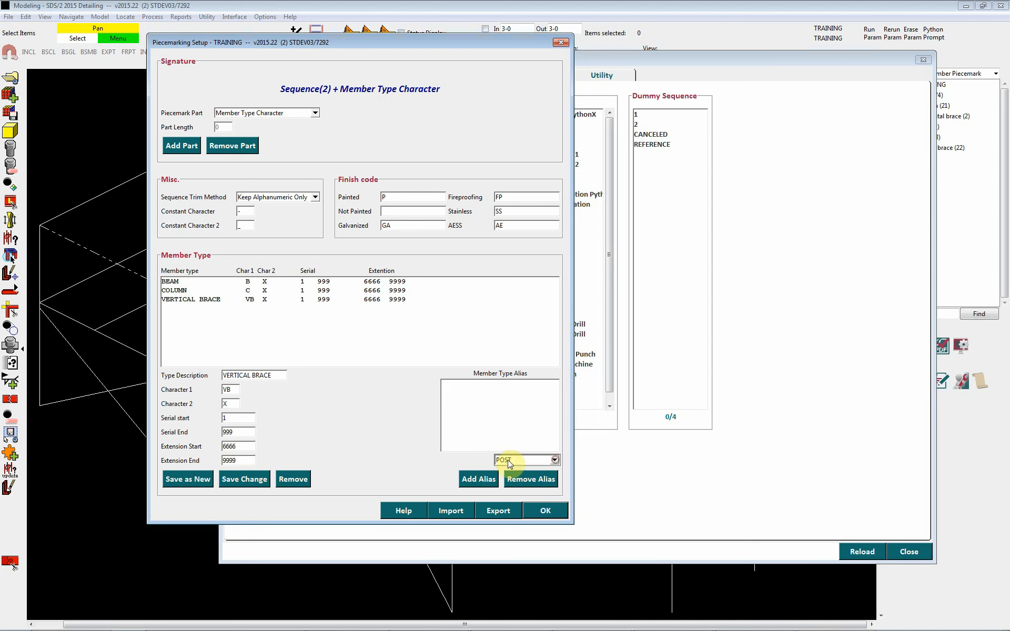
{"action": "left_click", "coordinate": [193, 292]}
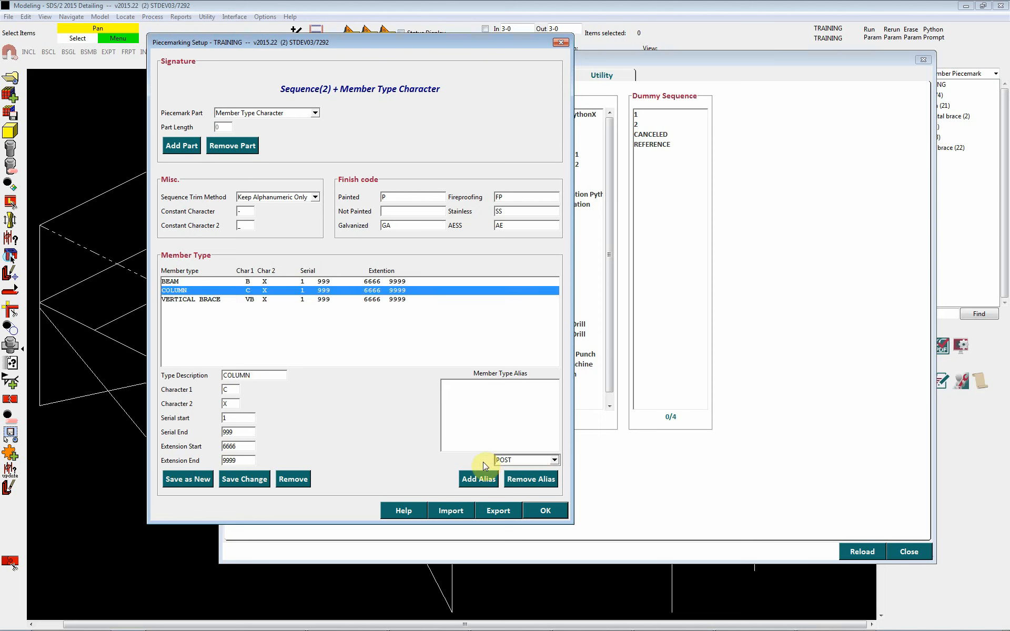
{"action": "left_click", "coordinate": [471, 482]}
{"action": "left_click", "coordinate": [473, 483]}
{"action": "left_click", "coordinate": [474, 482]}
{"action": "left_click", "coordinate": [469, 402]}
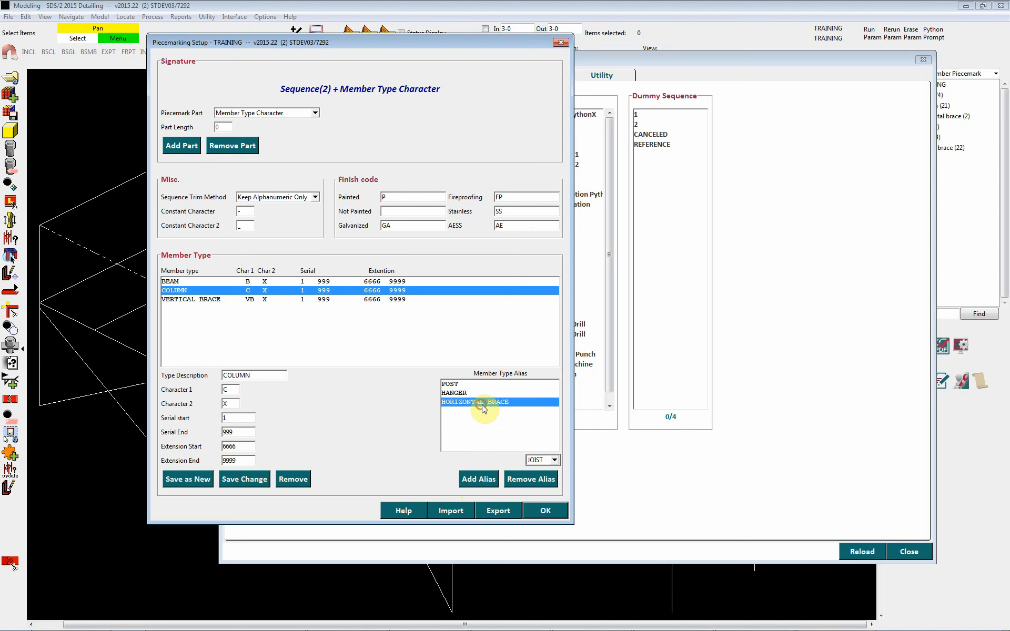
{"action": "left_click", "coordinate": [528, 481]}
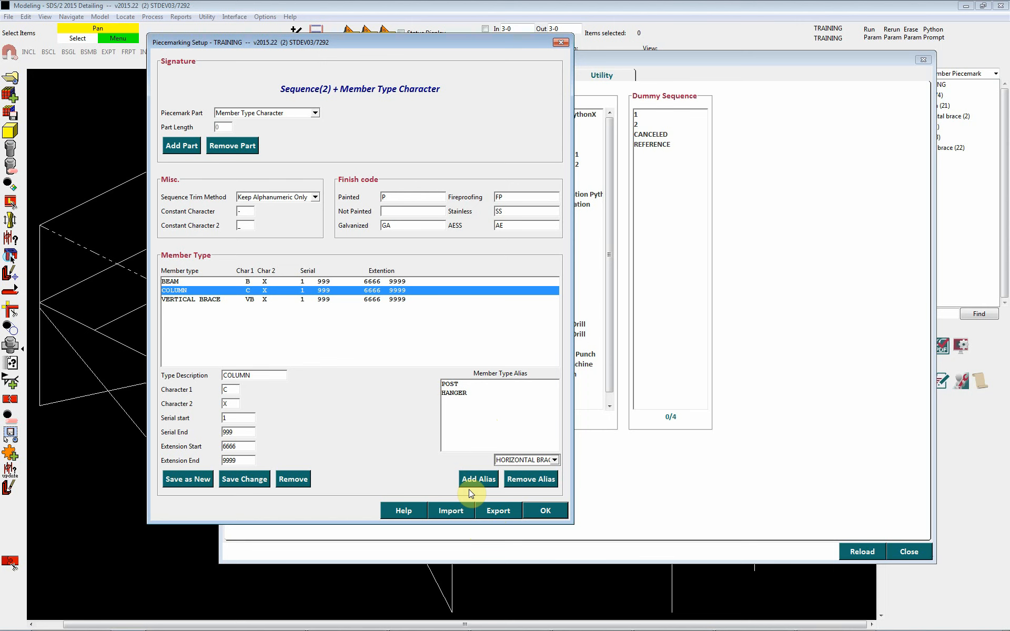
Add a Member Type Based Serial part with a length of 3 to the end of the piecemark signature.
{"action": "left_click", "coordinate": [314, 113]}
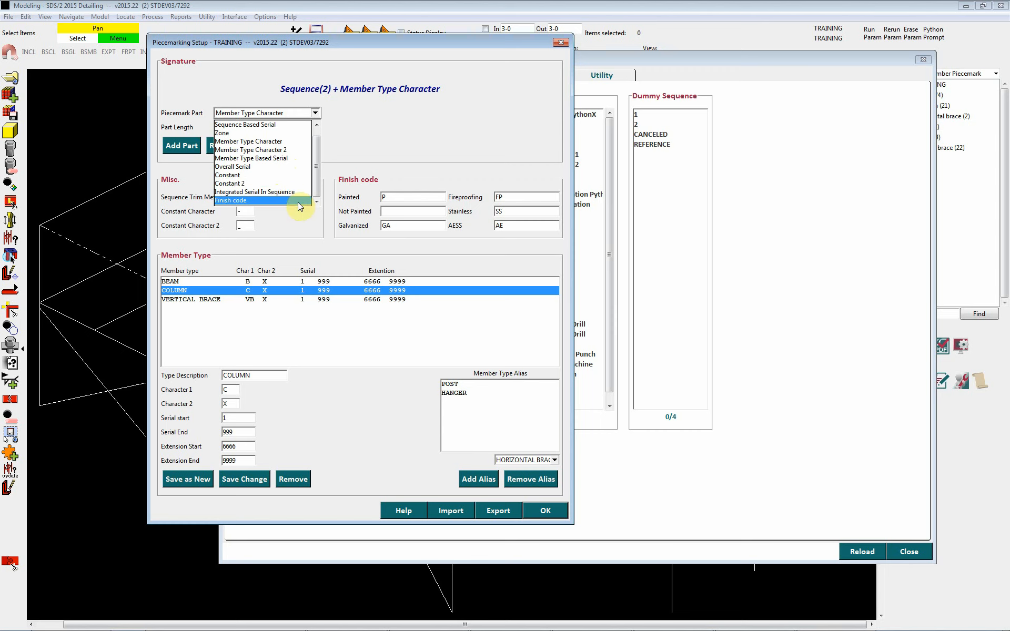
{"action": "left_click", "coordinate": [315, 113]}
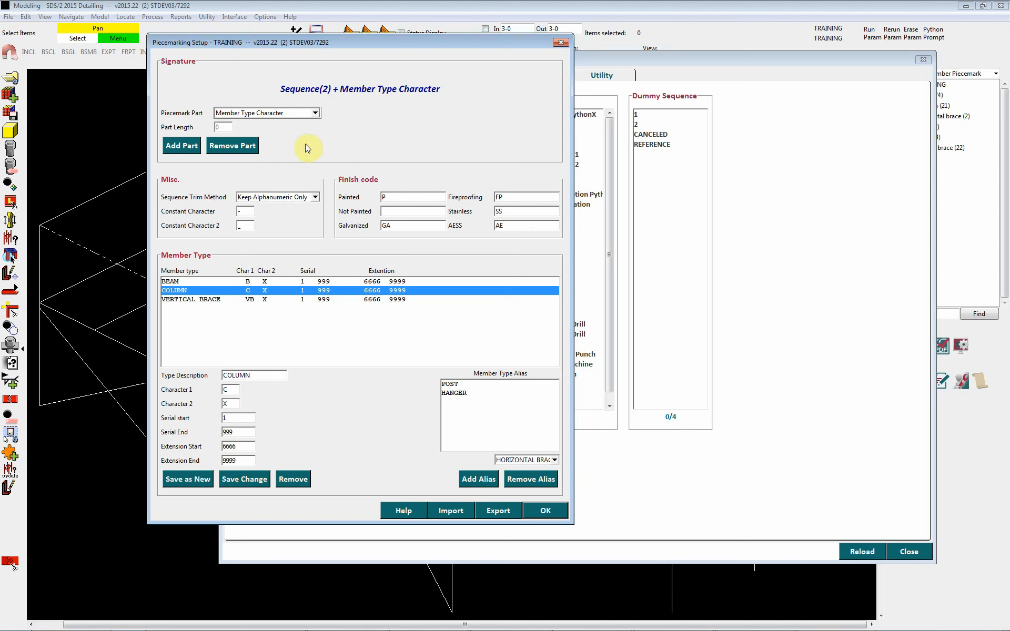
{"action": "left_click", "coordinate": [315, 113]}
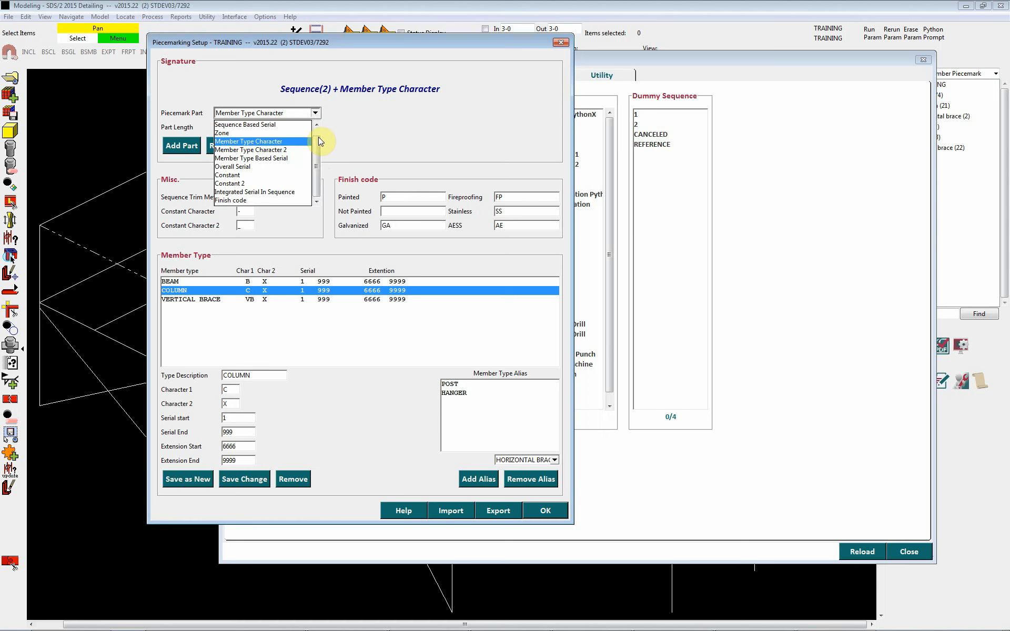
{"action": "left_click", "coordinate": [296, 159]}
{"action": "left_click", "coordinate": [182, 147]}
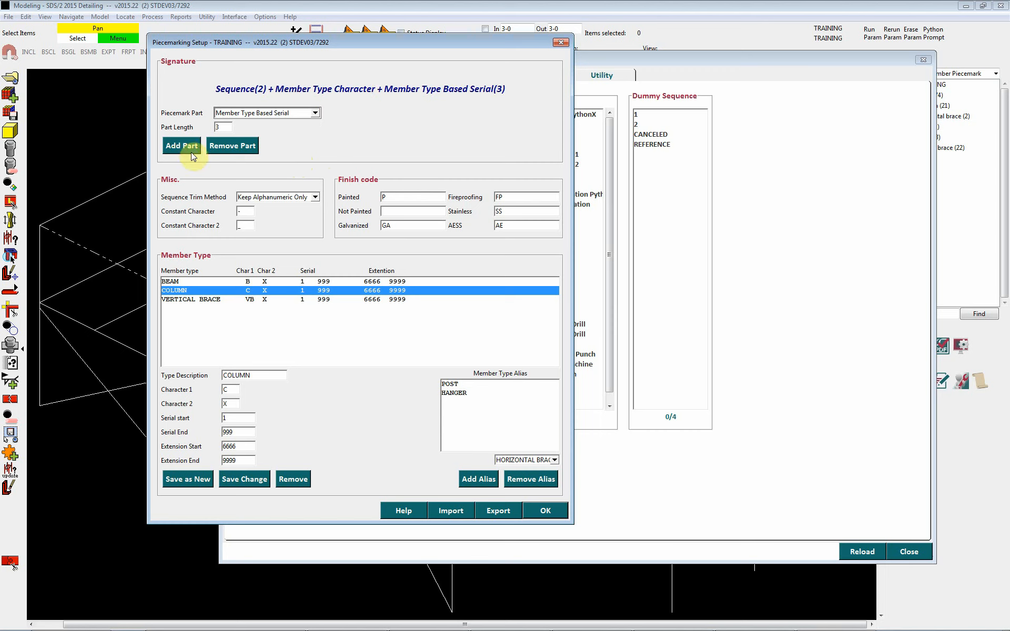
Accept the piecemarking setup and return to the drawing log's detail sheet list.
{"action": "left_click", "coordinate": [542, 513]}
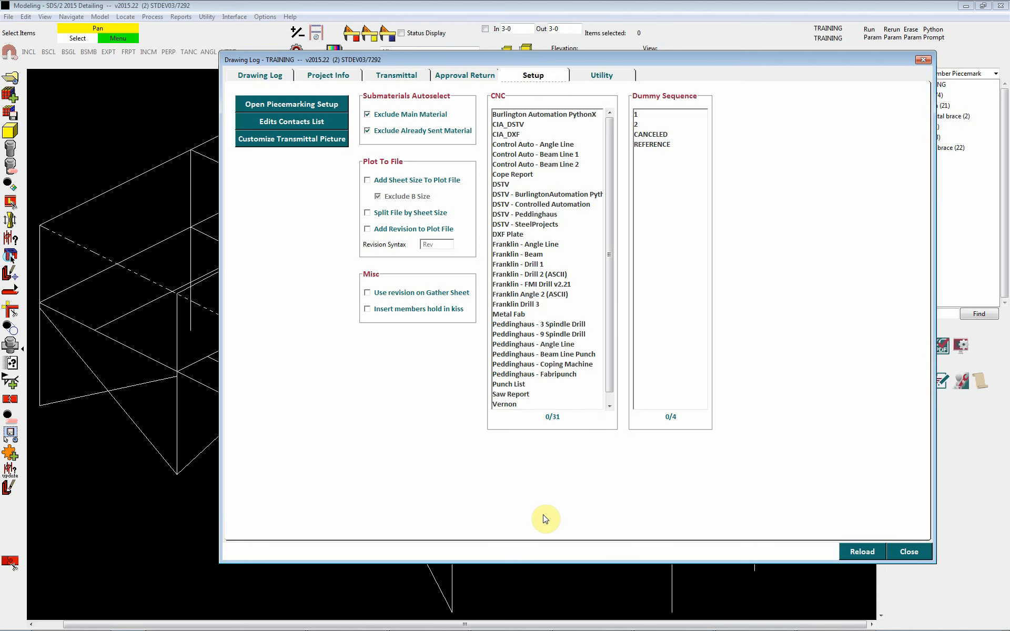
{"action": "left_click", "coordinate": [273, 77]}
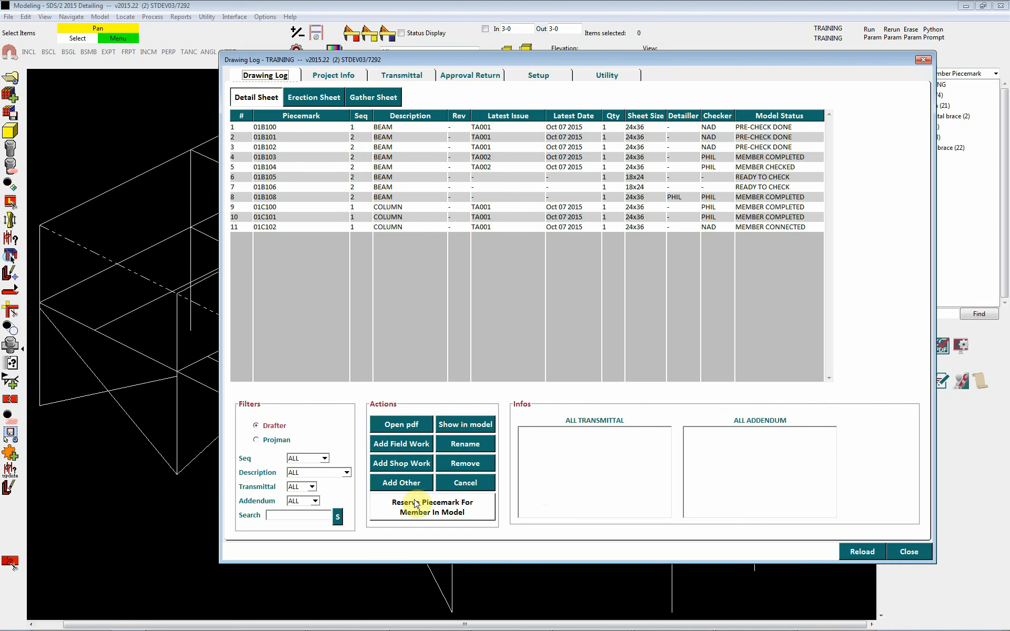
Request piecemark reservations in the model for two columns, one beam and three vertical braces.
{"action": "left_click", "coordinate": [389, 503]}
{"action": "left_click", "coordinate": [181, 340]}
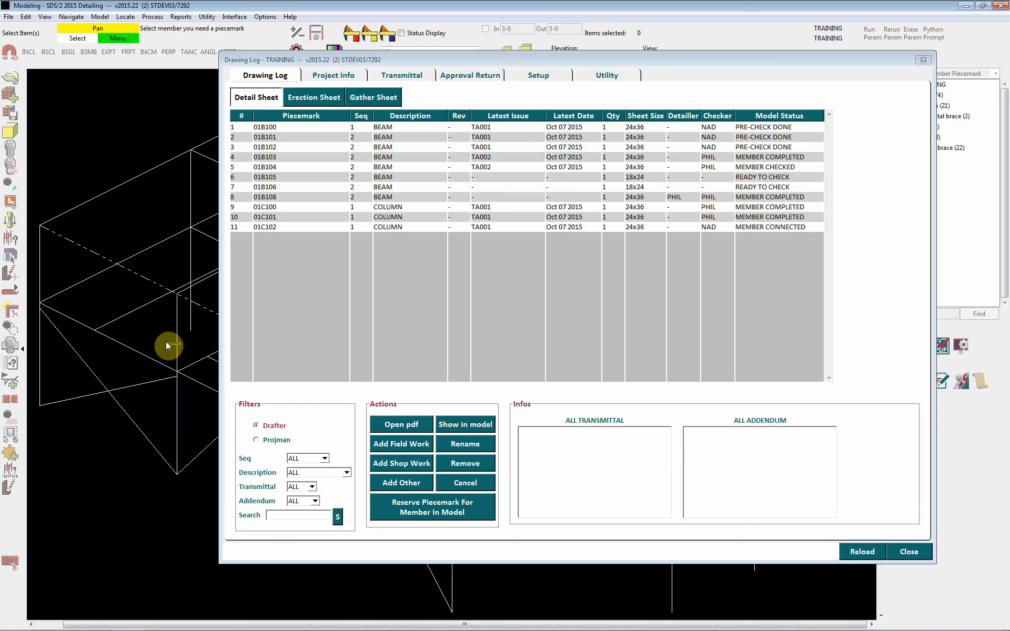
{"action": "left_click", "coordinate": [33, 255]}
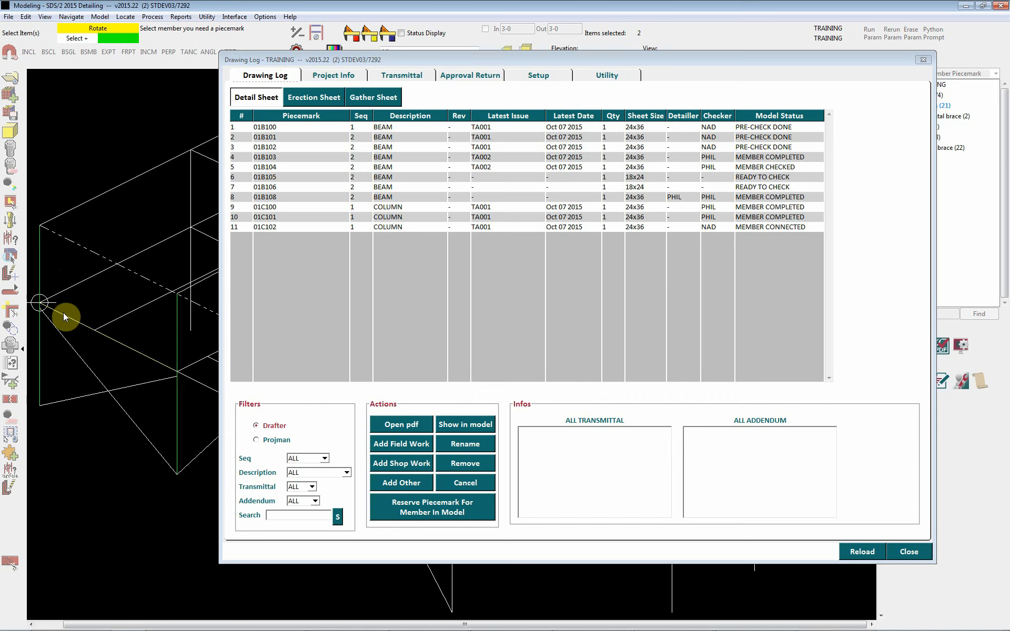
{"action": "left_click", "coordinate": [80, 325]}
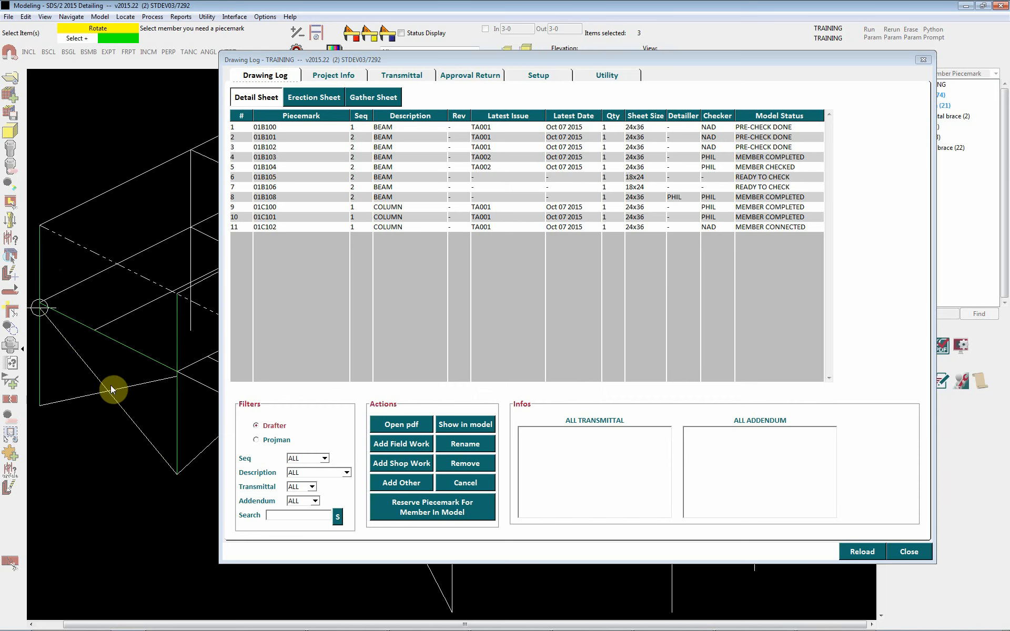
{"action": "left_click", "coordinate": [99, 383]}
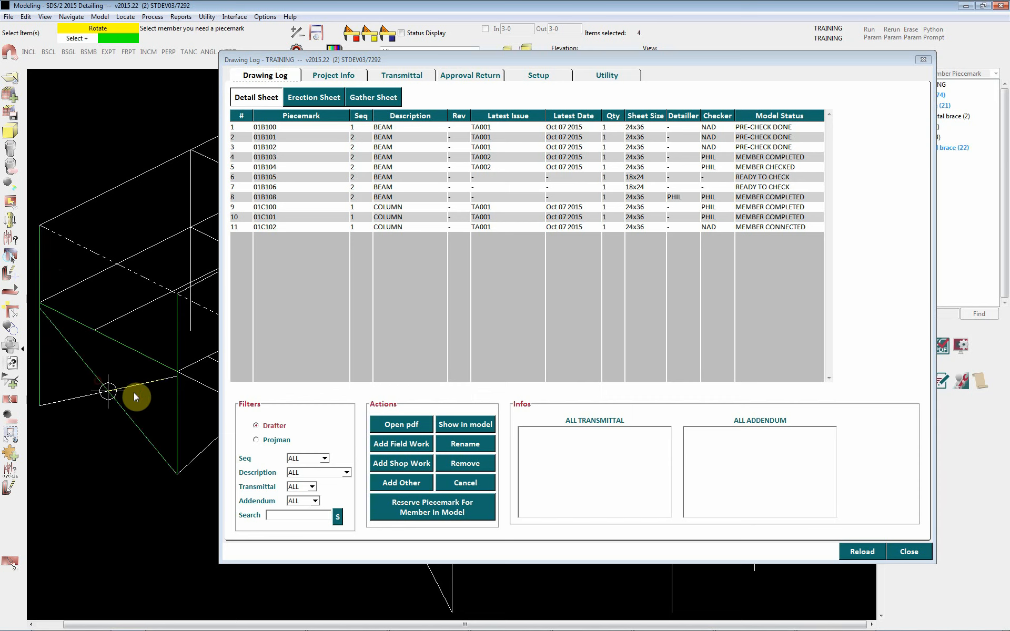
{"action": "left_click", "coordinate": [91, 395]}
{"action": "right_click", "coordinate": [105, 330]}
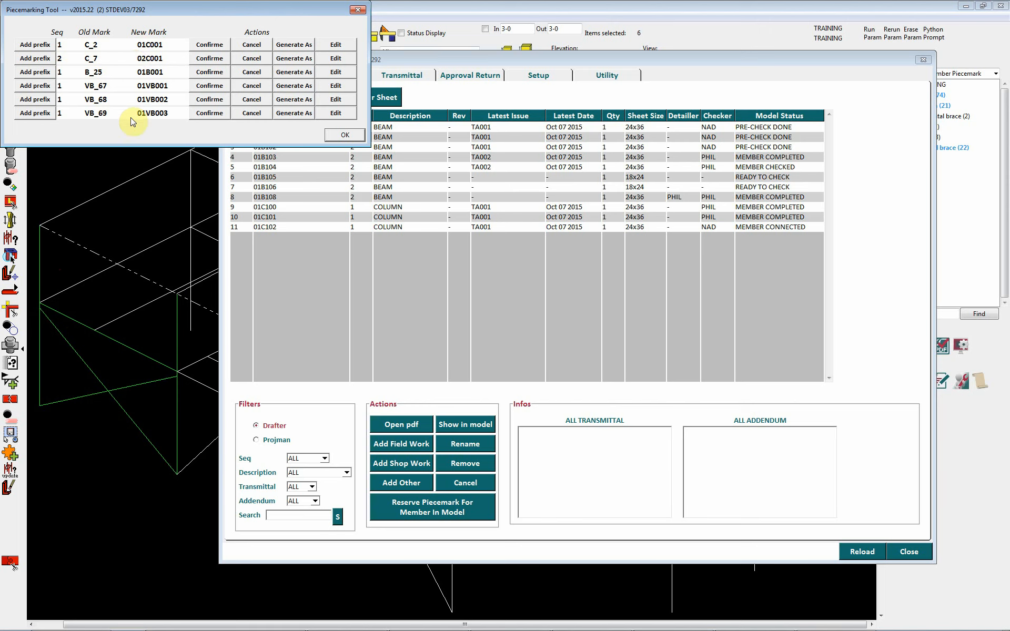
Cancel the proposed marks for members C_2, C_7, B_25, VB_67, VB_68 and VB_69 and close the Piecemarking Tool.
{"action": "left_click", "coordinate": [252, 44]}
{"action": "left_click", "coordinate": [251, 58]}
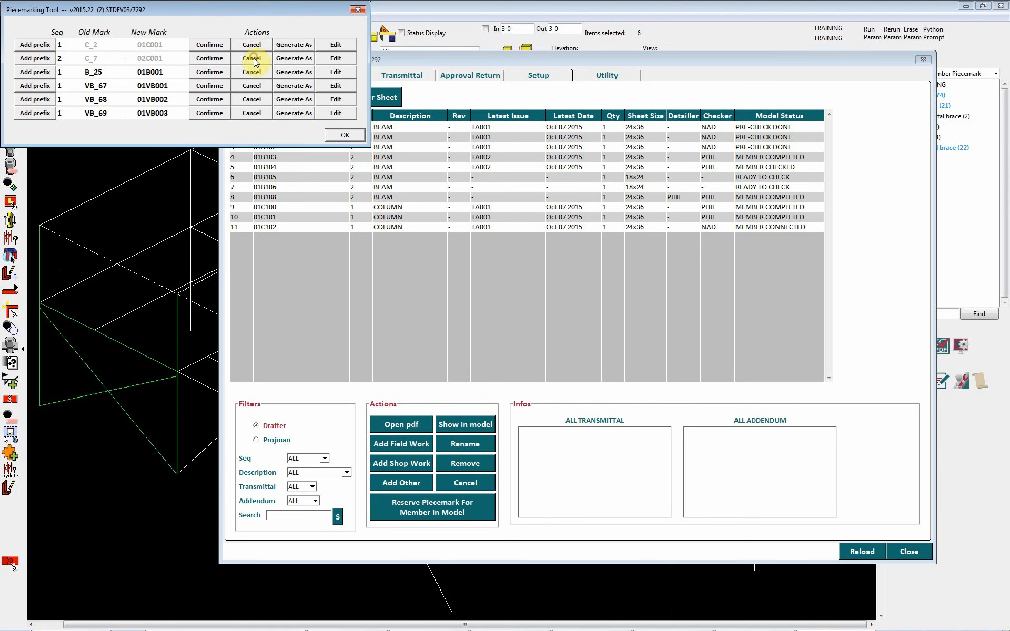
{"action": "left_click", "coordinate": [251, 72]}
{"action": "left_click", "coordinate": [252, 86]}
{"action": "left_click", "coordinate": [252, 100]}
{"action": "left_click", "coordinate": [251, 113]}
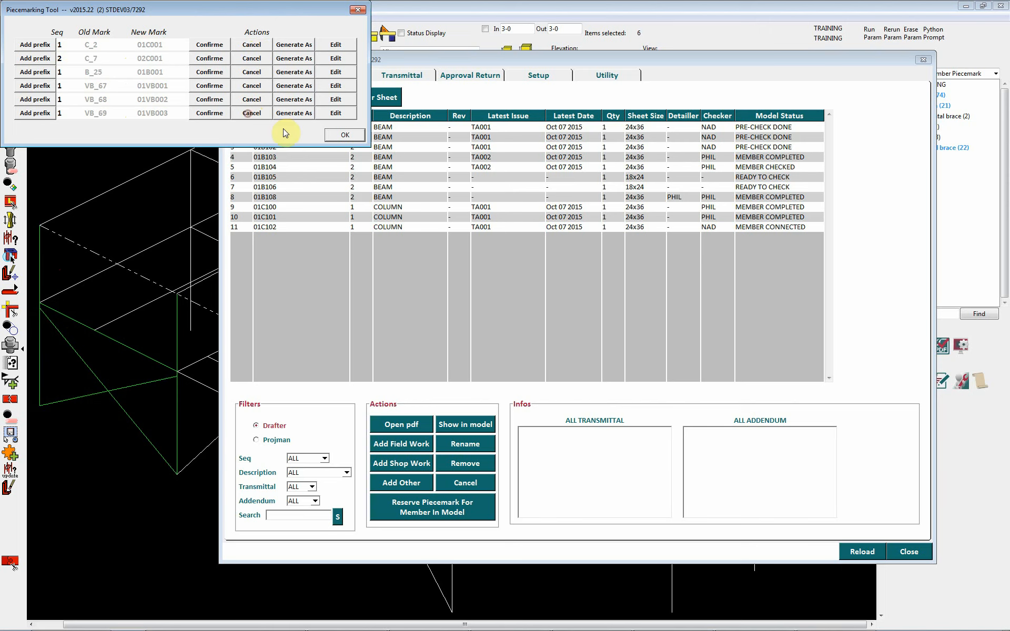
{"action": "left_click", "coordinate": [341, 136]}
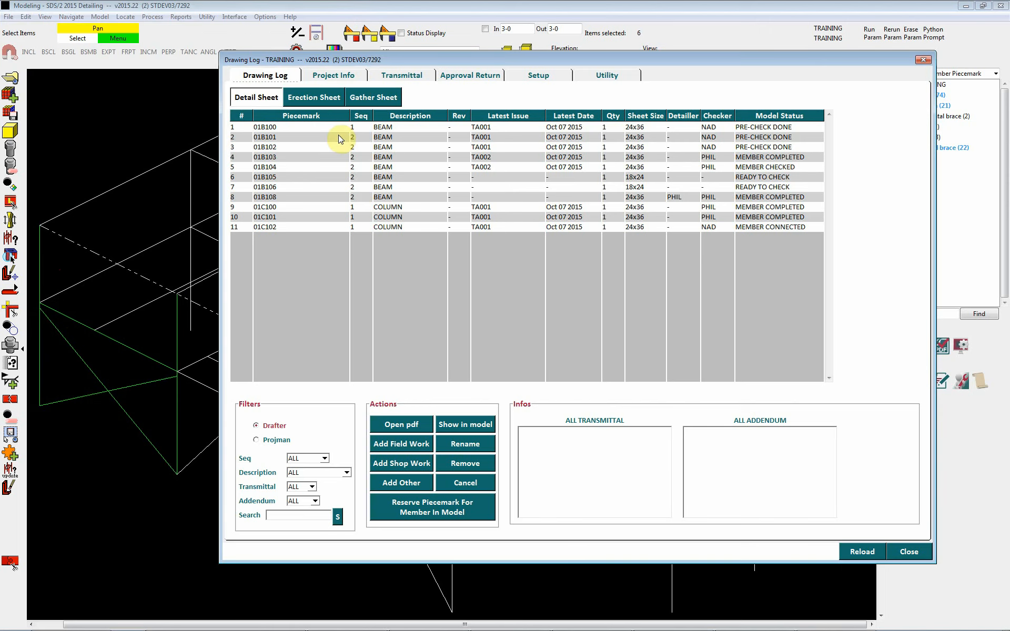
Reopen the job's piecemarking setup and remove every part from the existing signature.
{"action": "left_click", "coordinate": [536, 76]}
{"action": "left_click", "coordinate": [292, 106]}
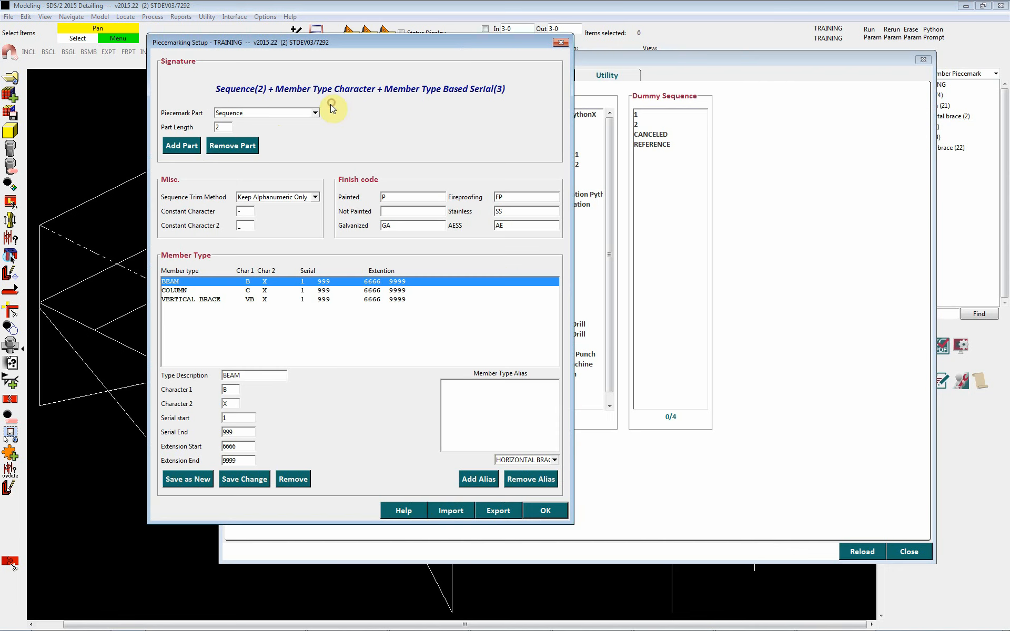
{"action": "left_click", "coordinate": [246, 152]}
{"action": "left_click", "coordinate": [246, 151]}
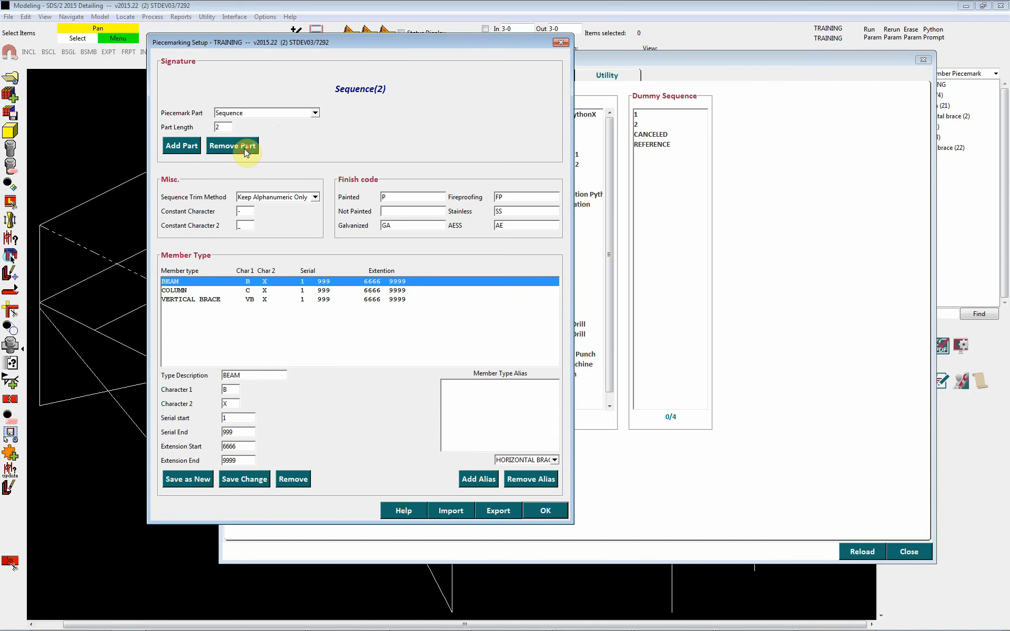
{"action": "left_click", "coordinate": [247, 152]}
Start a new piecemark signature with a Sequence part of length 1 followed by a Member Type Character part.
{"action": "double_click", "coordinate": [230, 127]}
{"action": "type", "text": "1"}
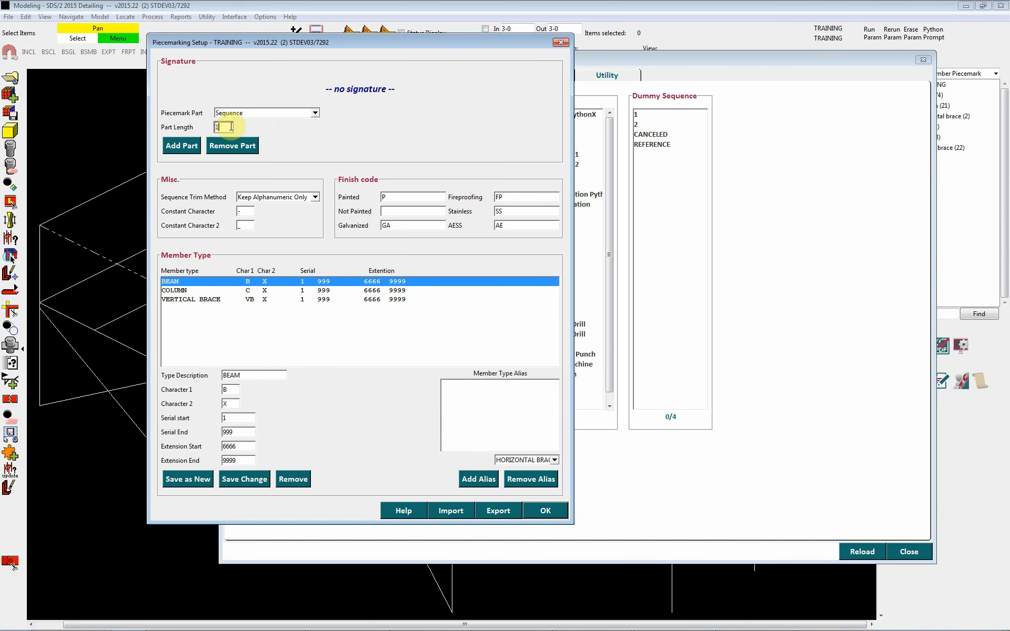
{"action": "left_click", "coordinate": [183, 145]}
{"action": "left_click", "coordinate": [315, 114]}
{"action": "left_click", "coordinate": [286, 150]}
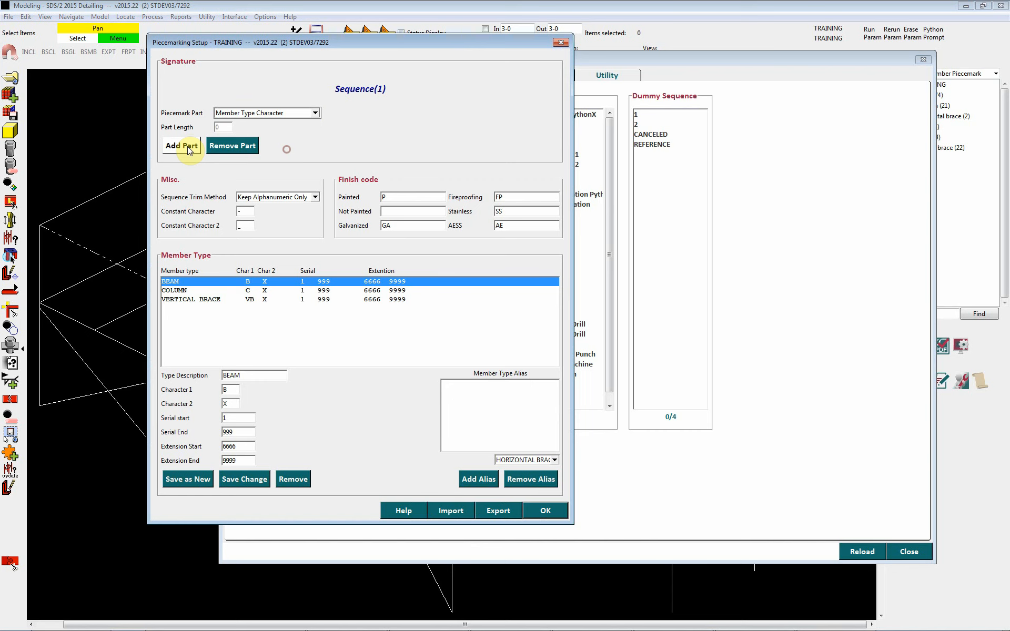
{"action": "left_click", "coordinate": [181, 146]}
Append a Constant part and an Overall Serial part of length 5 to the signature, and accept the setup.
{"action": "left_click", "coordinate": [316, 112]}
{"action": "left_click", "coordinate": [262, 184]}
{"action": "left_click", "coordinate": [182, 146]}
{"action": "left_click", "coordinate": [316, 113]}
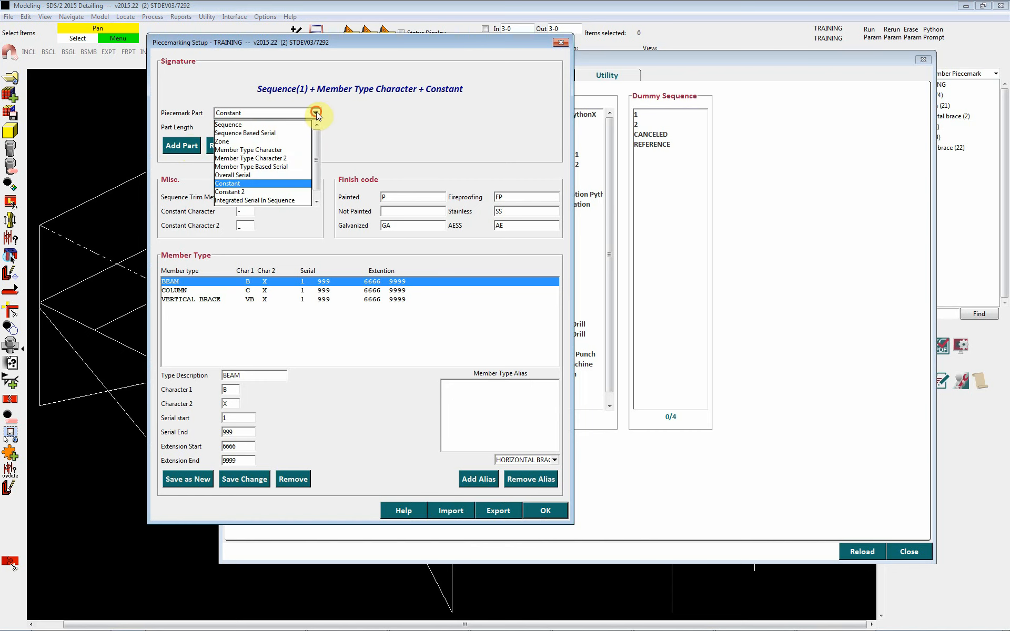
{"action": "left_click", "coordinate": [283, 175]}
{"action": "double_click", "coordinate": [225, 127]}
{"action": "type", "text": "5"}
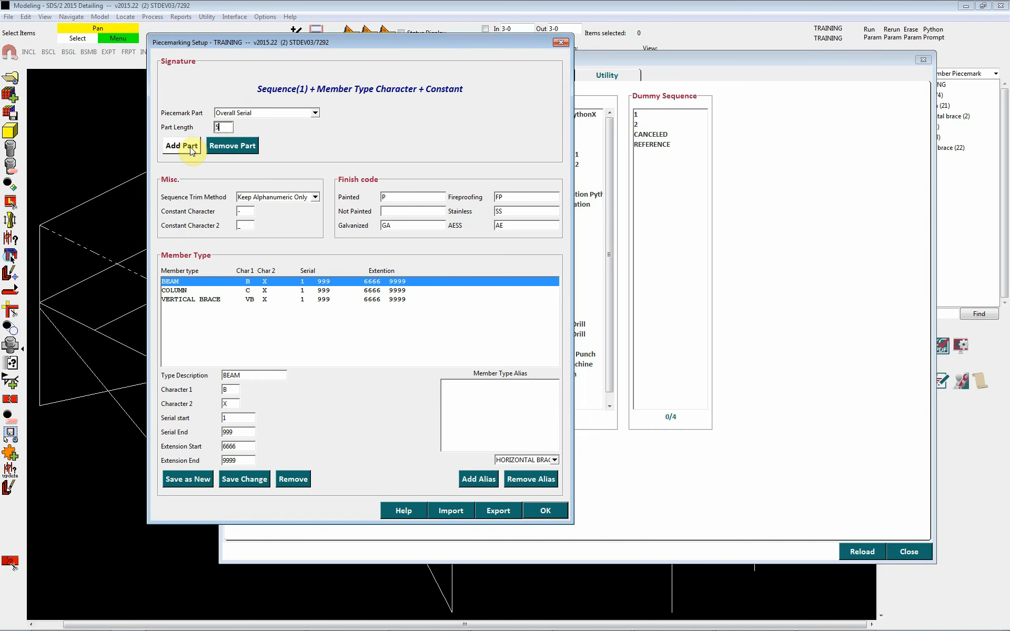
{"action": "left_click", "coordinate": [181, 145]}
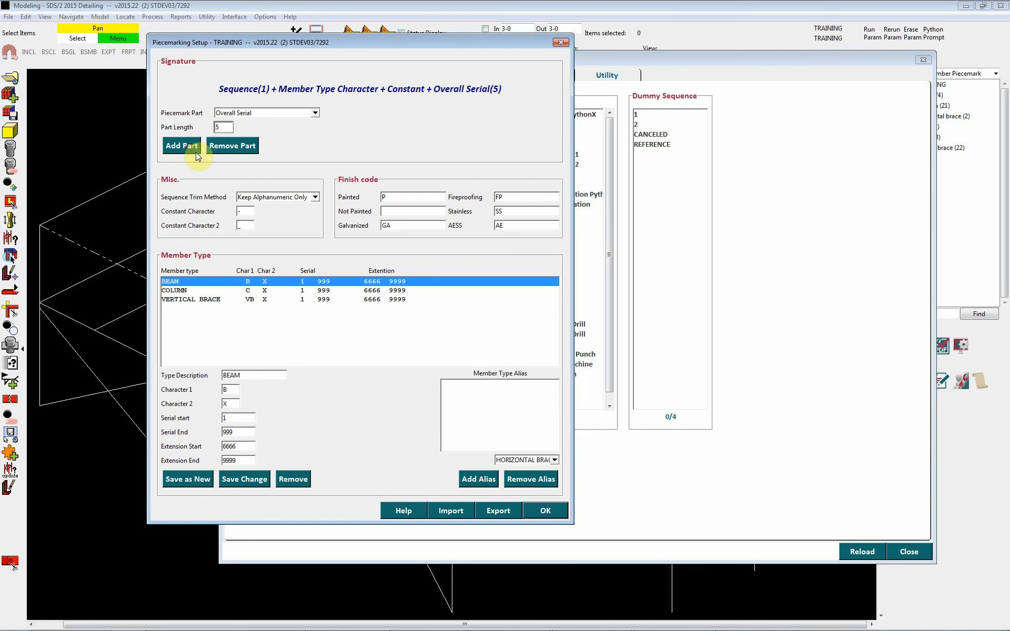
{"action": "left_click", "coordinate": [546, 509]}
{"action": "left_click", "coordinate": [268, 76]}
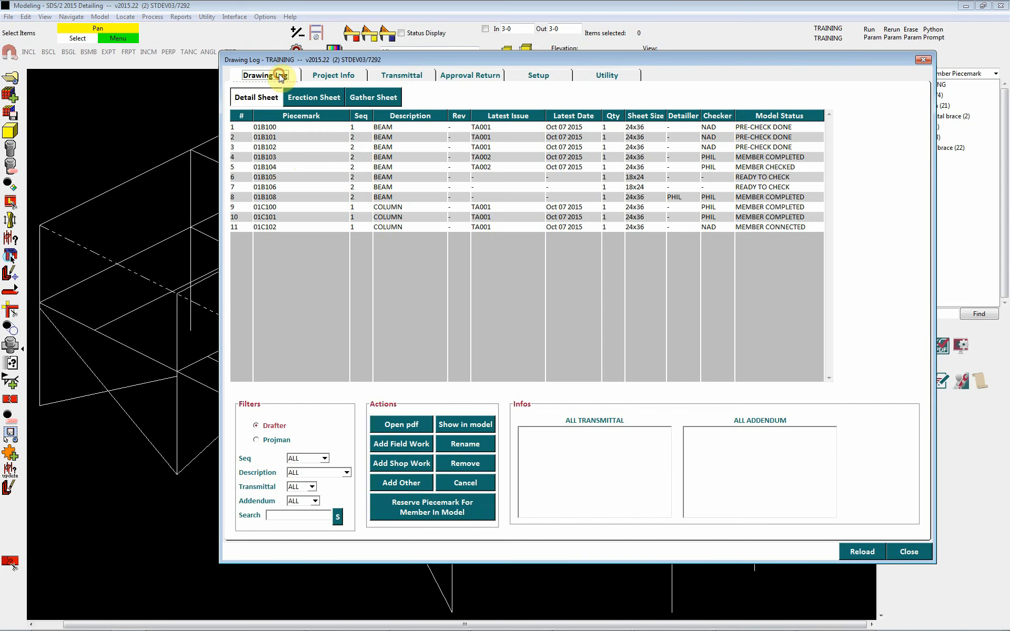
Request piecemark reservations under the new signature for two columns, two beams and three vertical braces in the model.
{"action": "left_click", "coordinate": [399, 502]}
{"action": "left_click", "coordinate": [86, 397]}
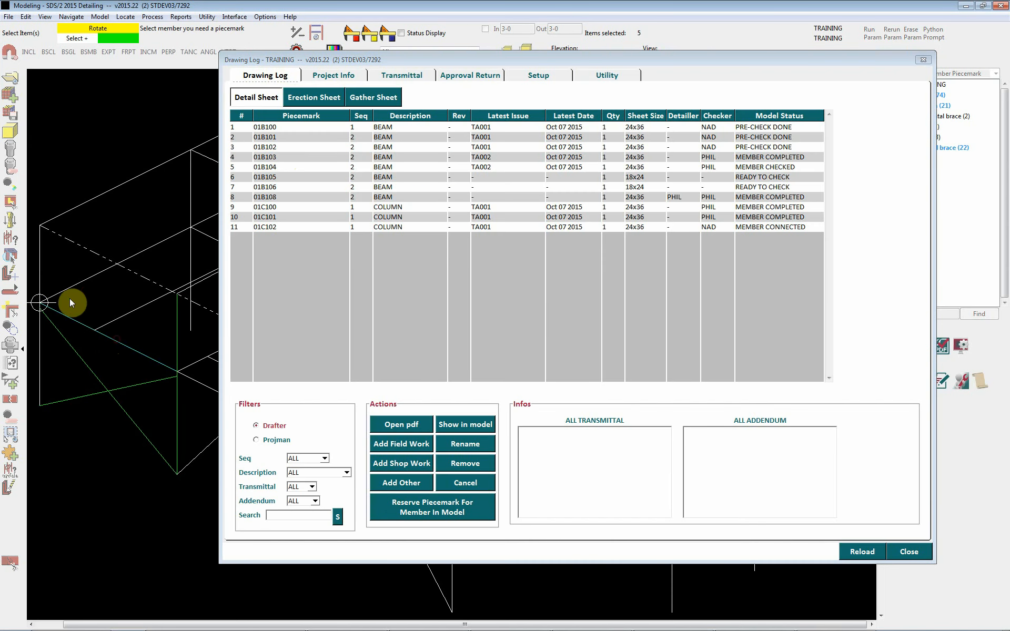
{"action": "key", "text": "Return"}
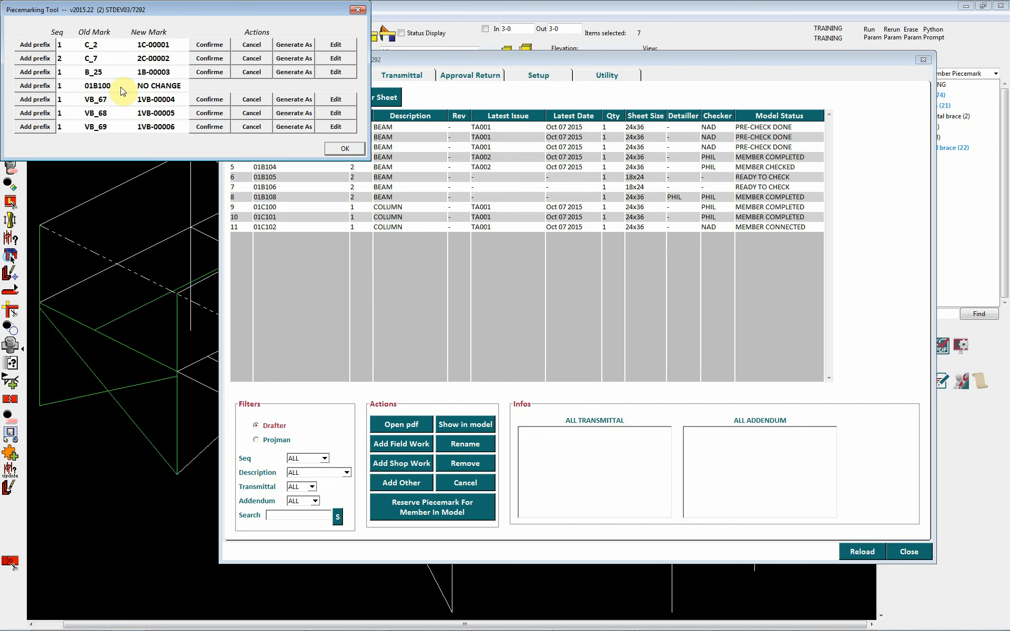
Cancel all new marks proposed for the seven selected members and close the Piecemarking Tool.
{"action": "left_click", "coordinate": [251, 44]}
{"action": "left_click", "coordinate": [251, 58]}
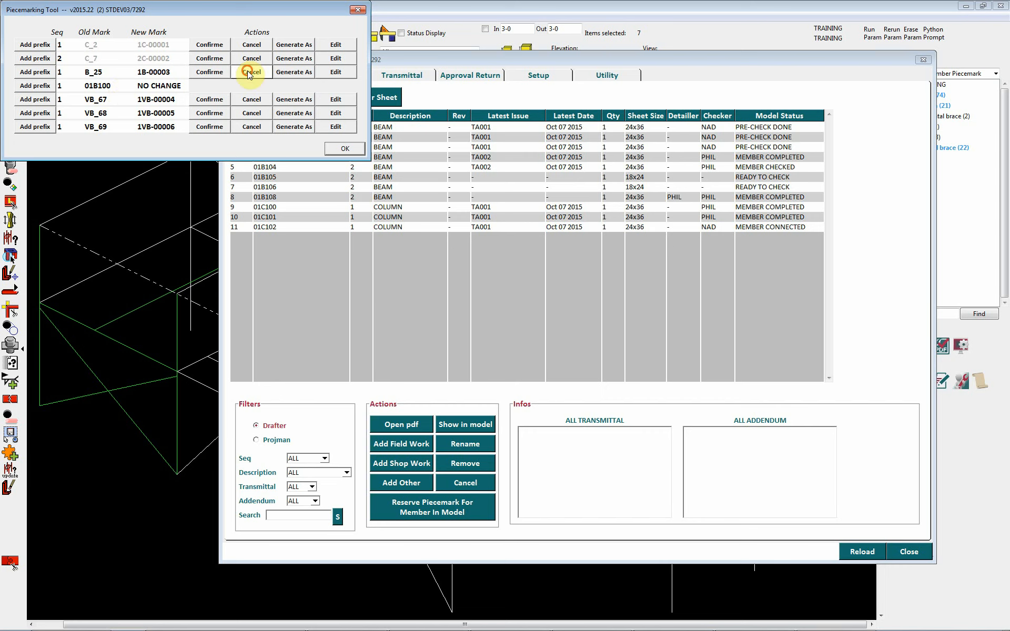
{"action": "left_click", "coordinate": [251, 72]}
{"action": "left_click", "coordinate": [251, 100]}
{"action": "left_click", "coordinate": [256, 114]}
{"action": "left_click", "coordinate": [252, 126]}
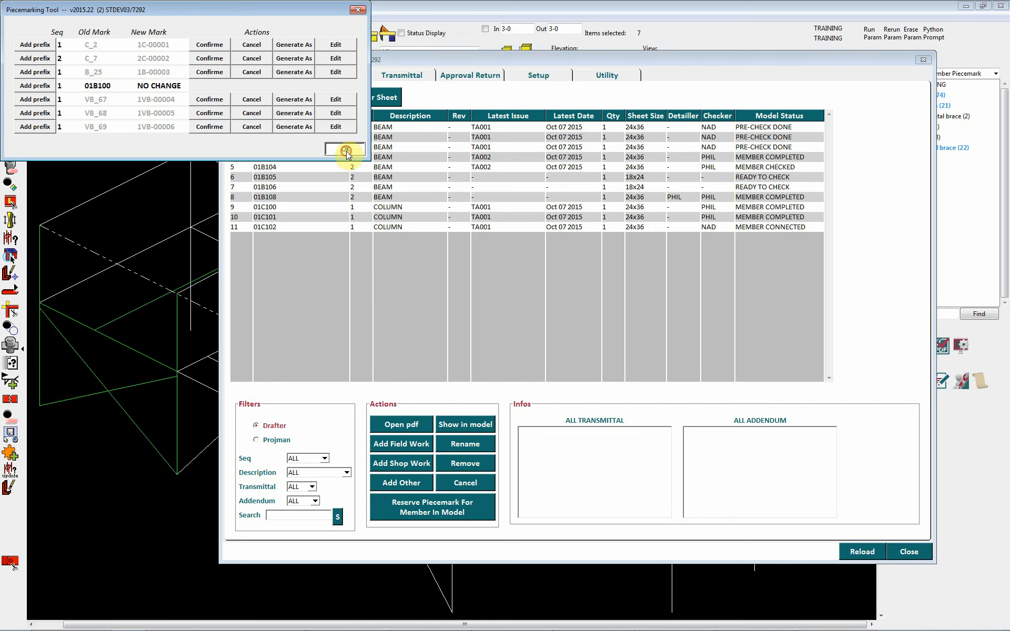
{"action": "left_click", "coordinate": [345, 149]}
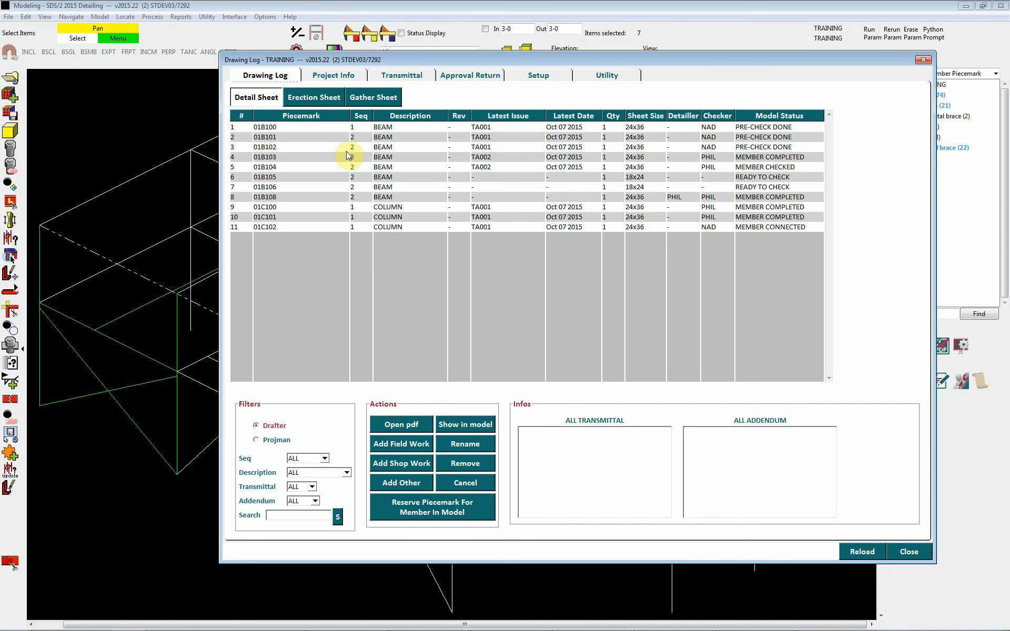
Close the drawing log and examine the Get Piecemark extra action for Detail in the Update System setup for column C_2.
{"action": "left_click", "coordinate": [918, 553]}
{"action": "left_click", "coordinate": [40, 269]}
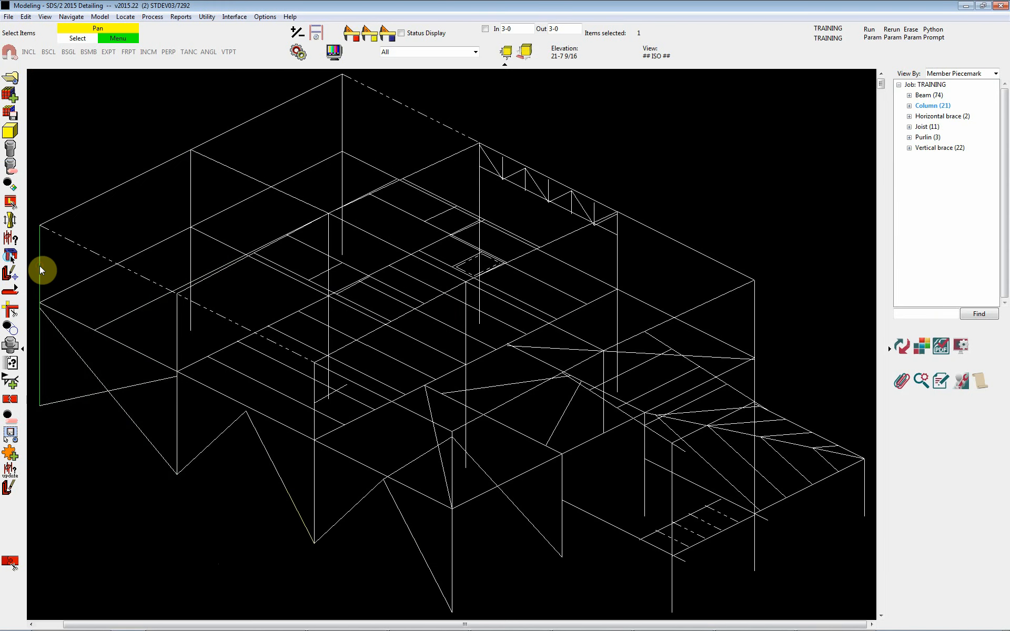
{"action": "left_click", "coordinate": [901, 346]}
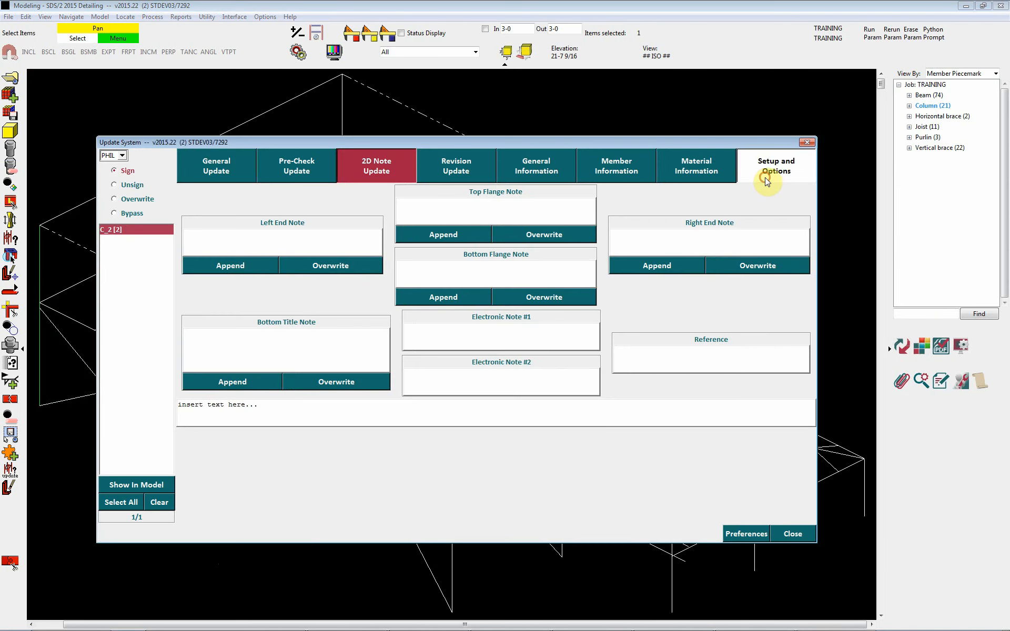
{"action": "left_click", "coordinate": [764, 179]}
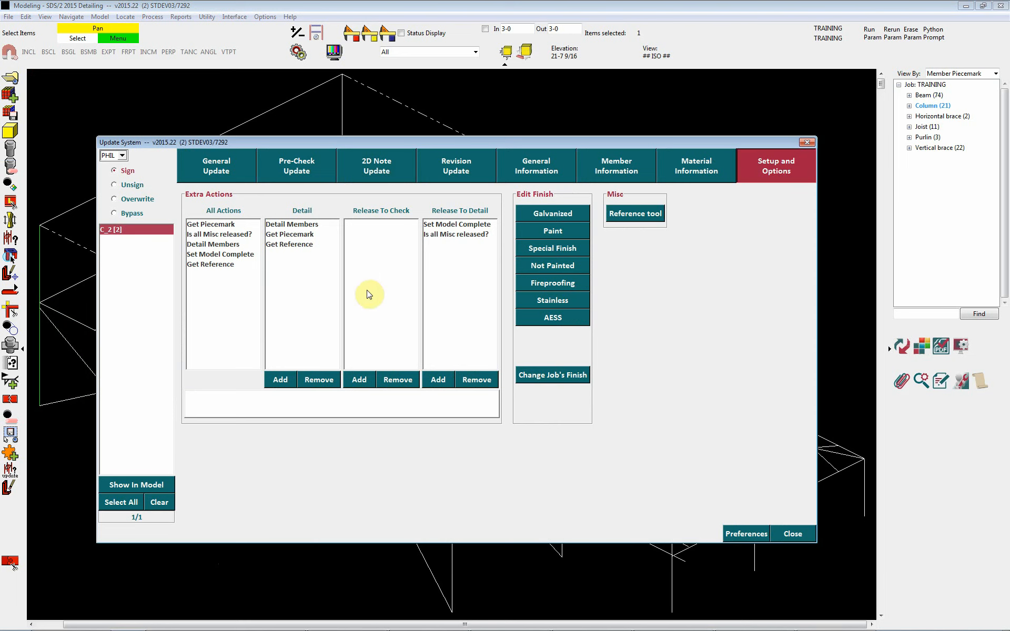
{"action": "left_click", "coordinate": [290, 234]}
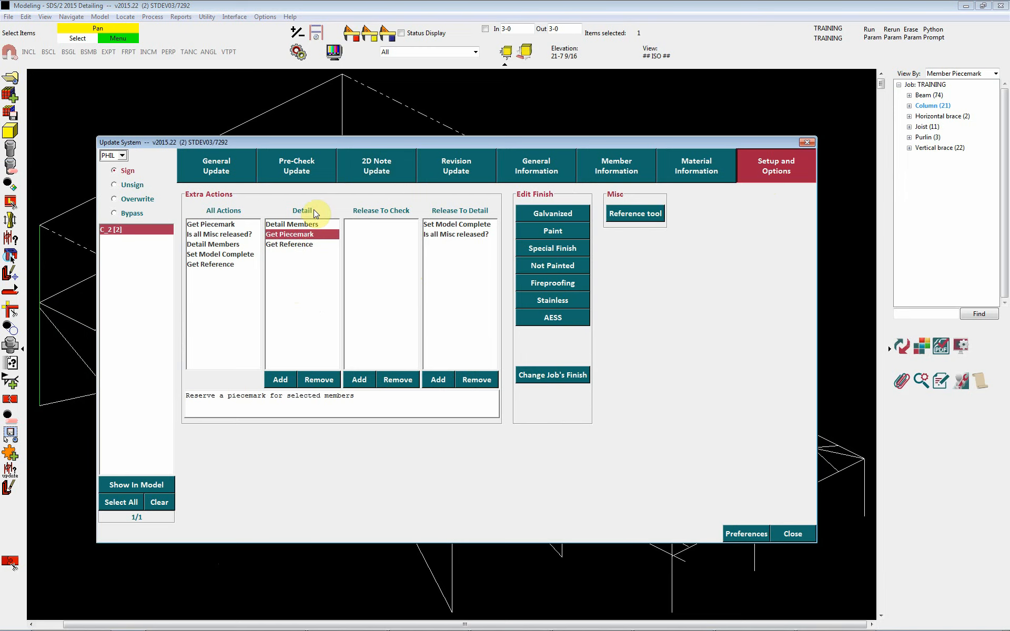
{"action": "left_click", "coordinate": [795, 534]}
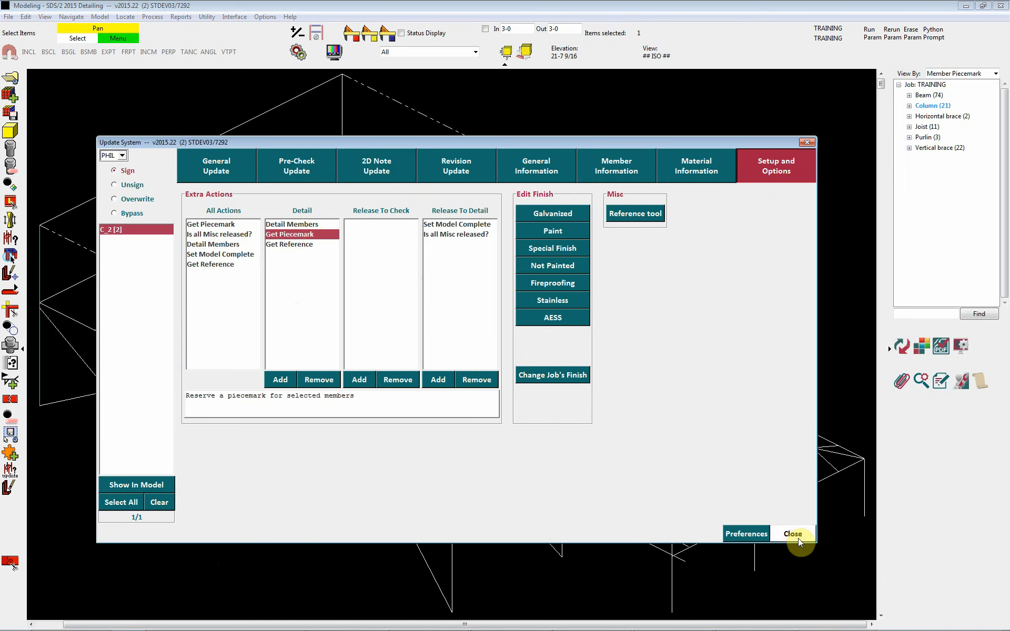